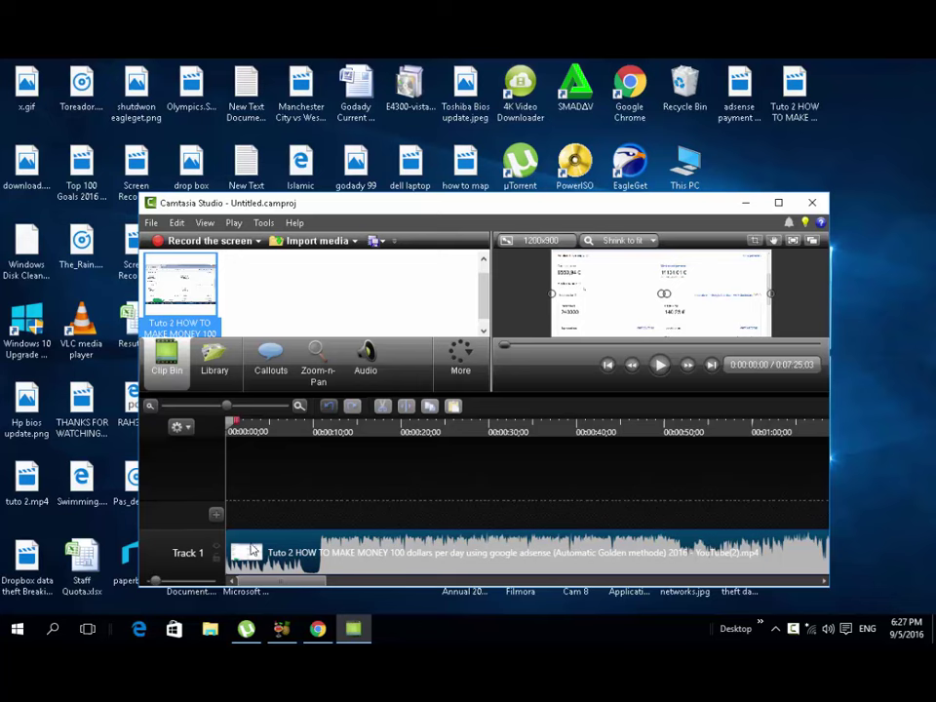
Minimize Camtasia Studio and open New Microsoft Office Word Document (3).docx from the desktop.
right_click(302, 562)
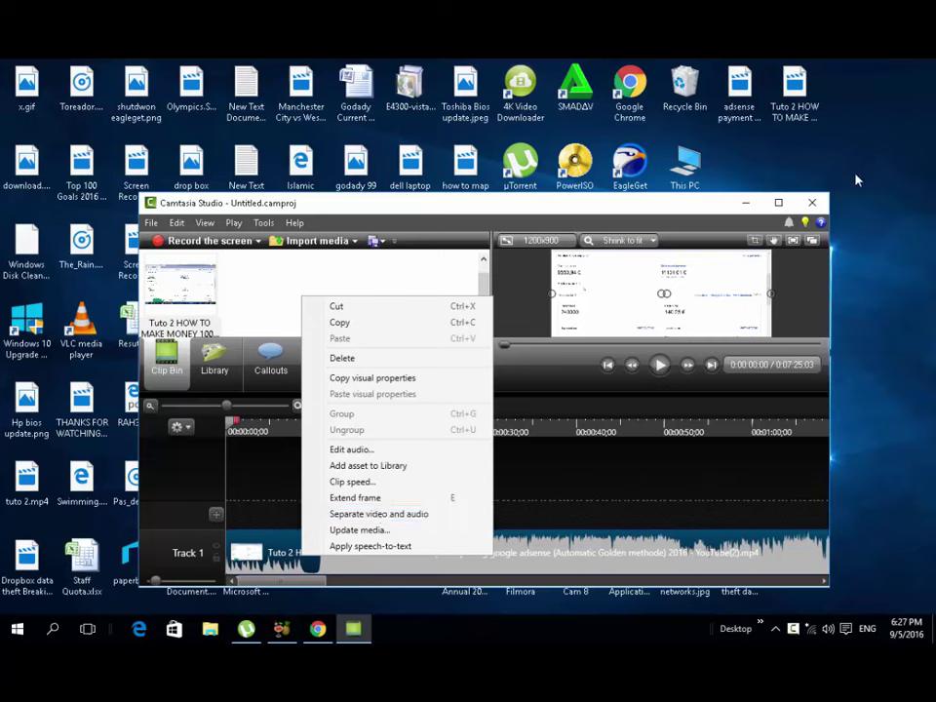
left_click(723, 210)
left_click(745, 208)
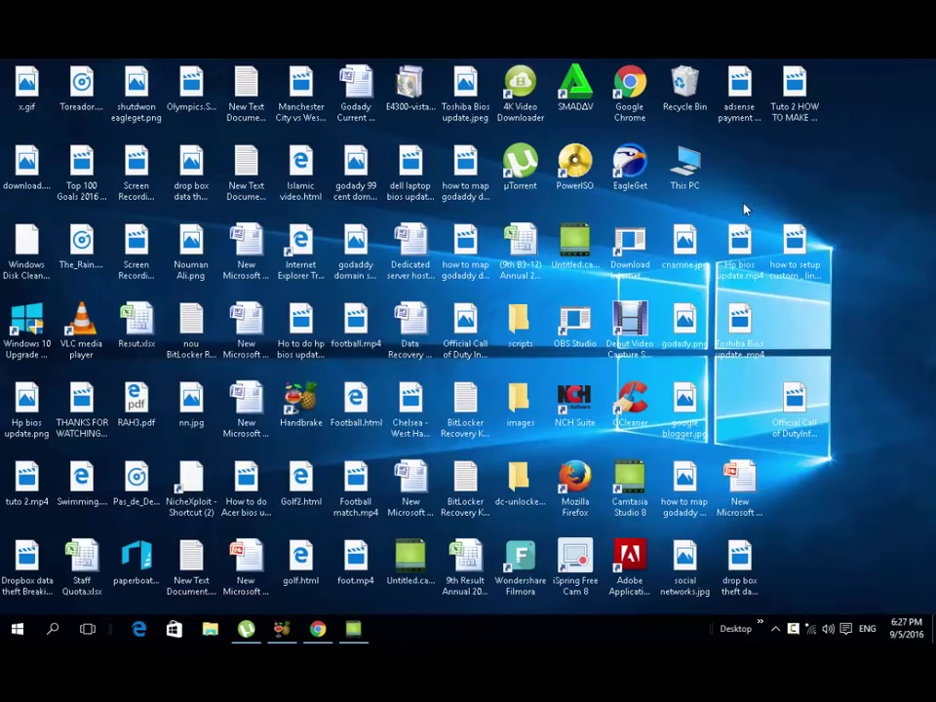
left_click(245, 398)
key("Return")
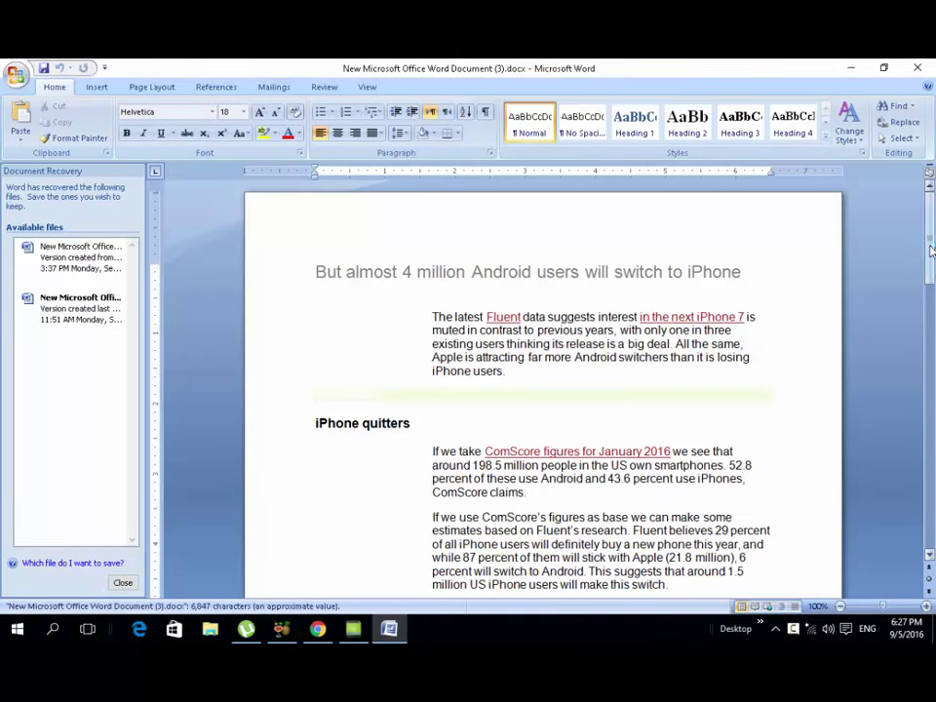
Insert a page break at the end of the document and close the Document Recovery pane, removing the recovered files.
scroll(933, 395, "down", 15)
scroll(932, 395, "down", 5)
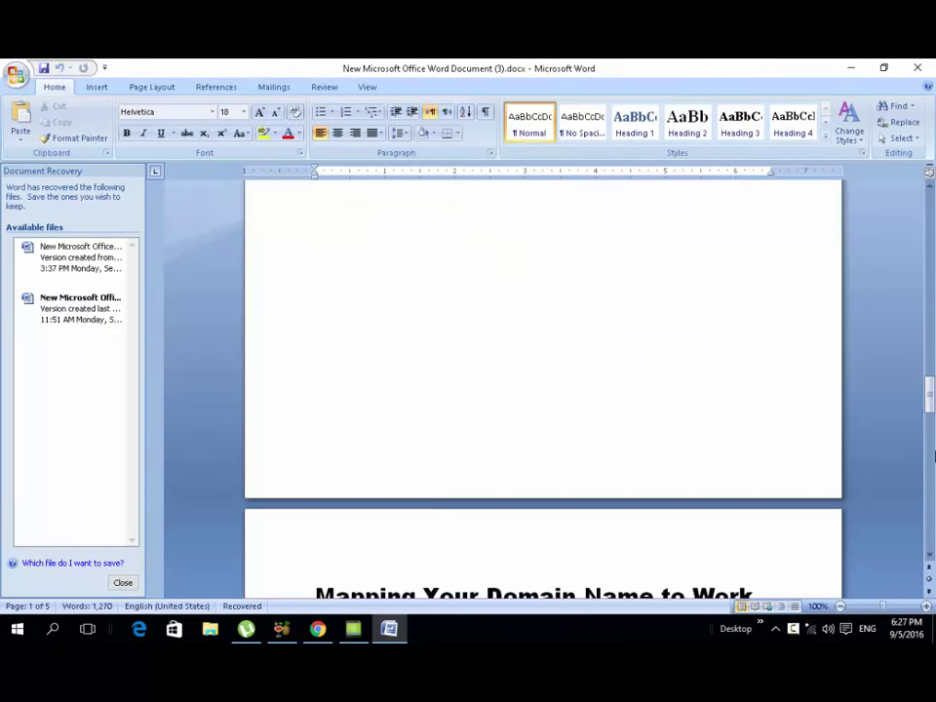
left_click_drag(929, 394, 929, 541)
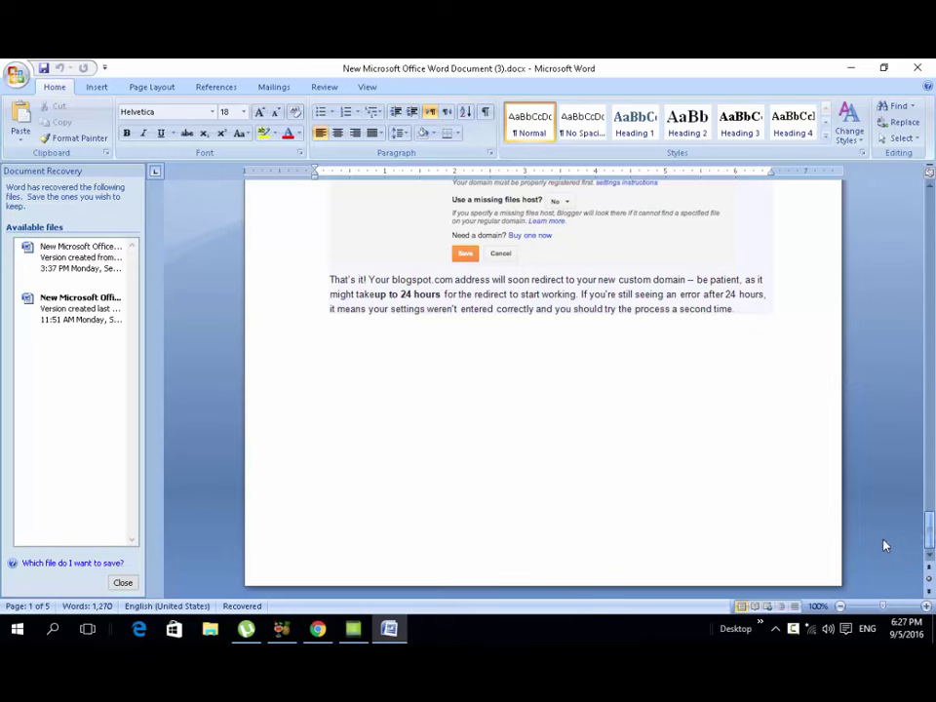
left_click(563, 462)
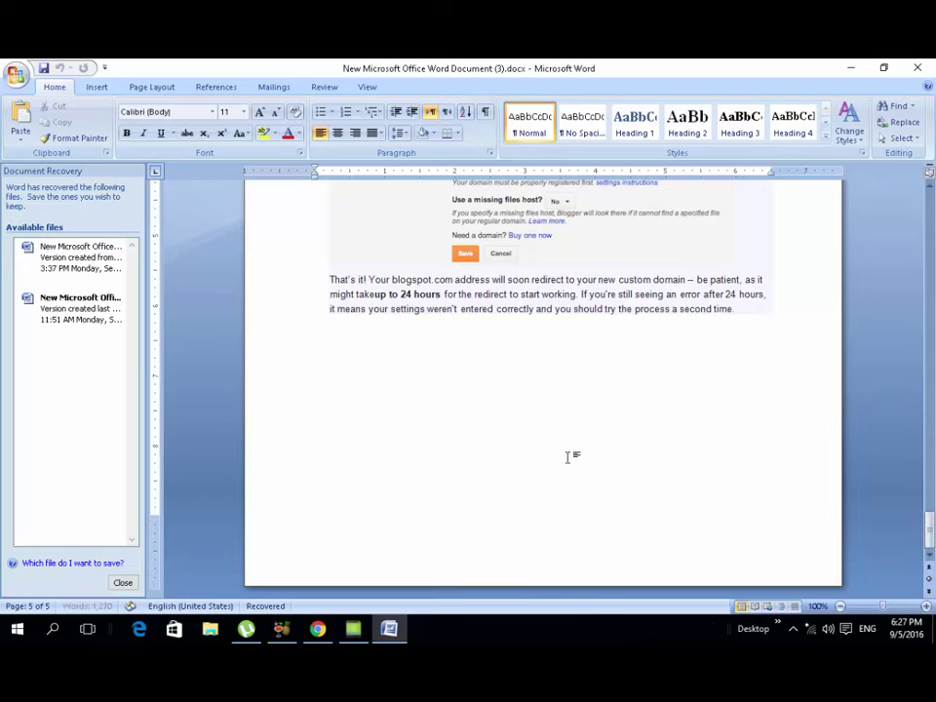
key("ctrl+Return")
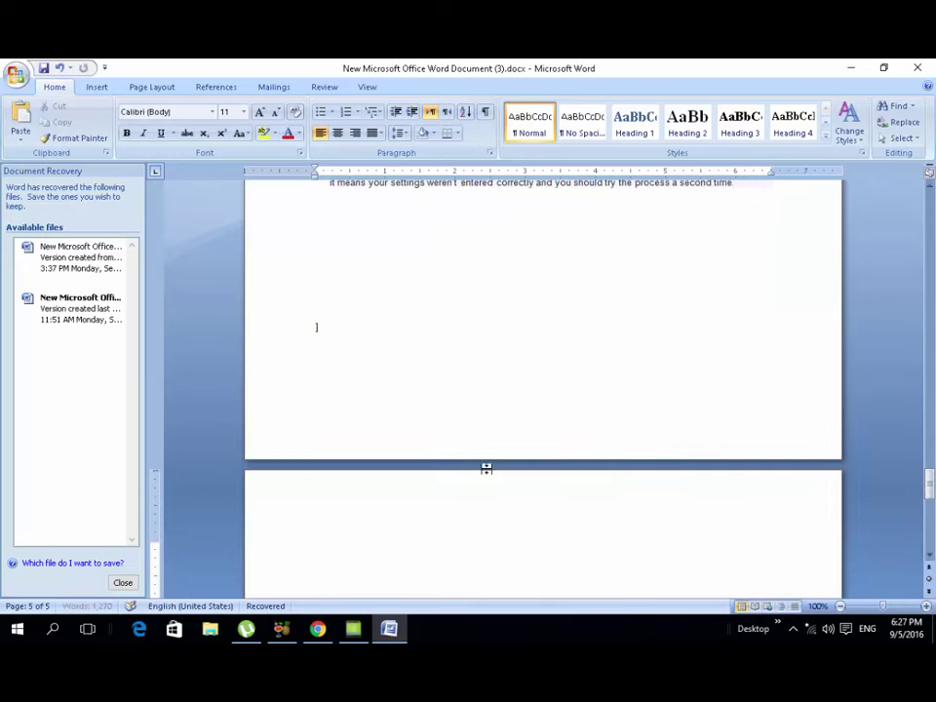
left_click(122, 583)
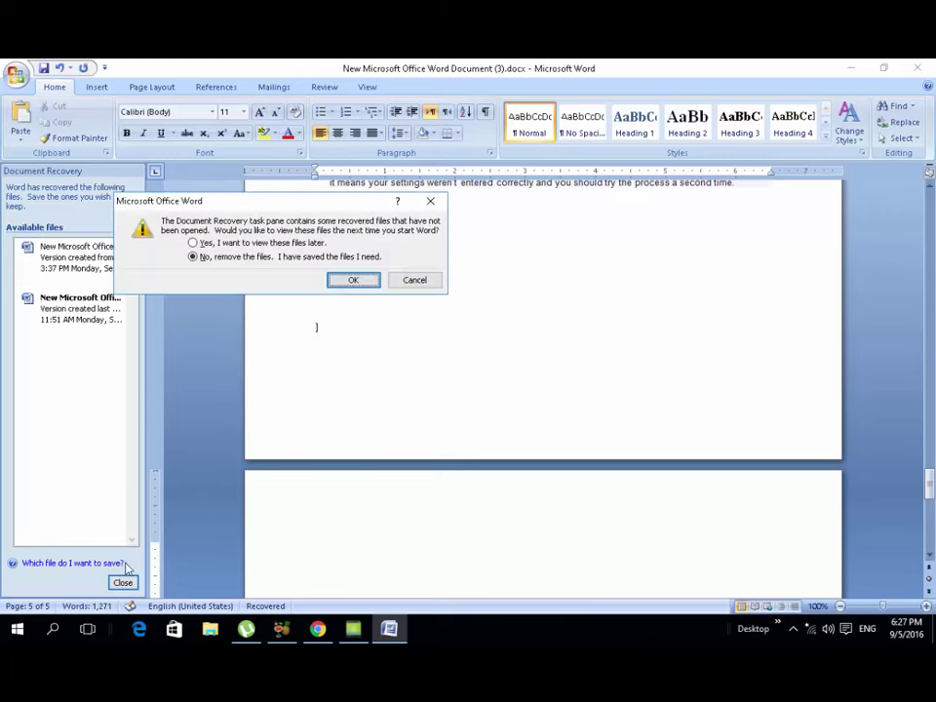
left_click(358, 282)
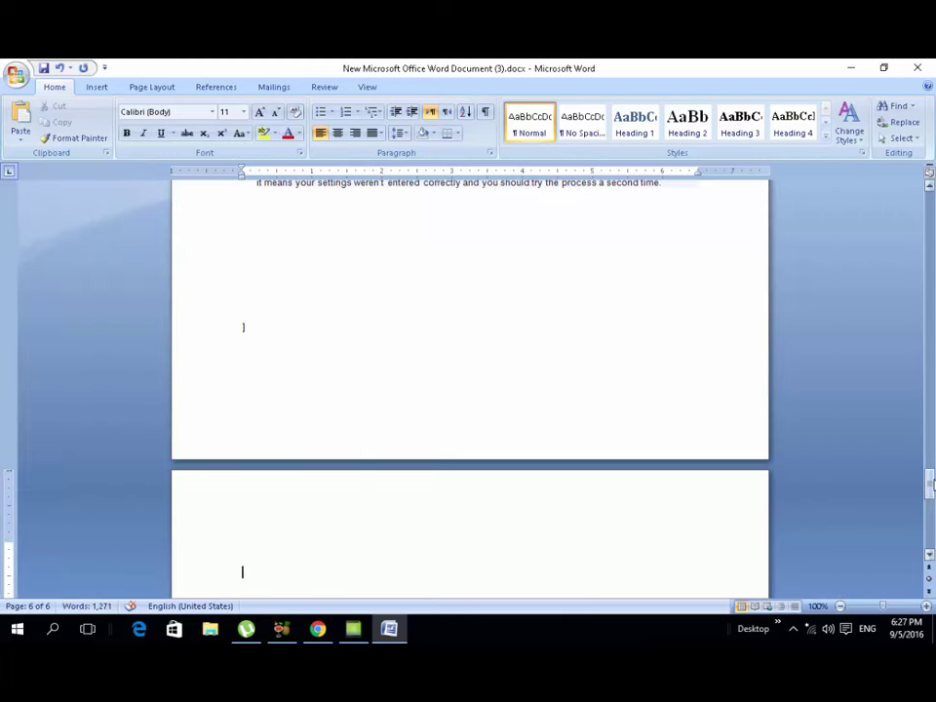
Write the title "How to separate audio from youtube video with camtasia Studio" on the new last page.
left_click_drag(930, 484, 929, 499)
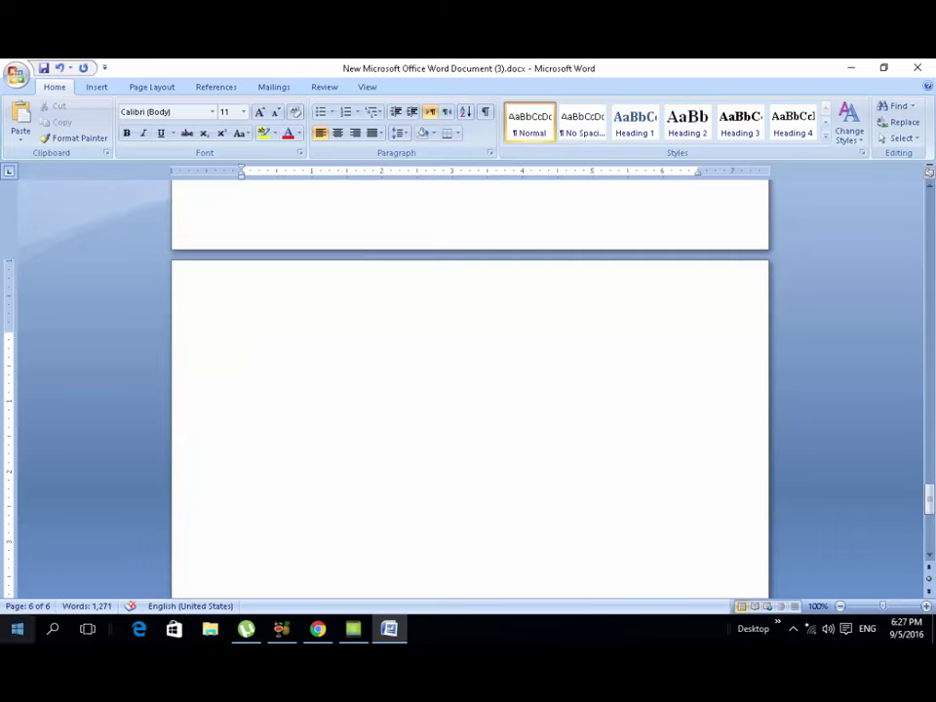
type("How to sep")
type("ra")
key("BackSpace")
key("BackSpace")
type("arate ")
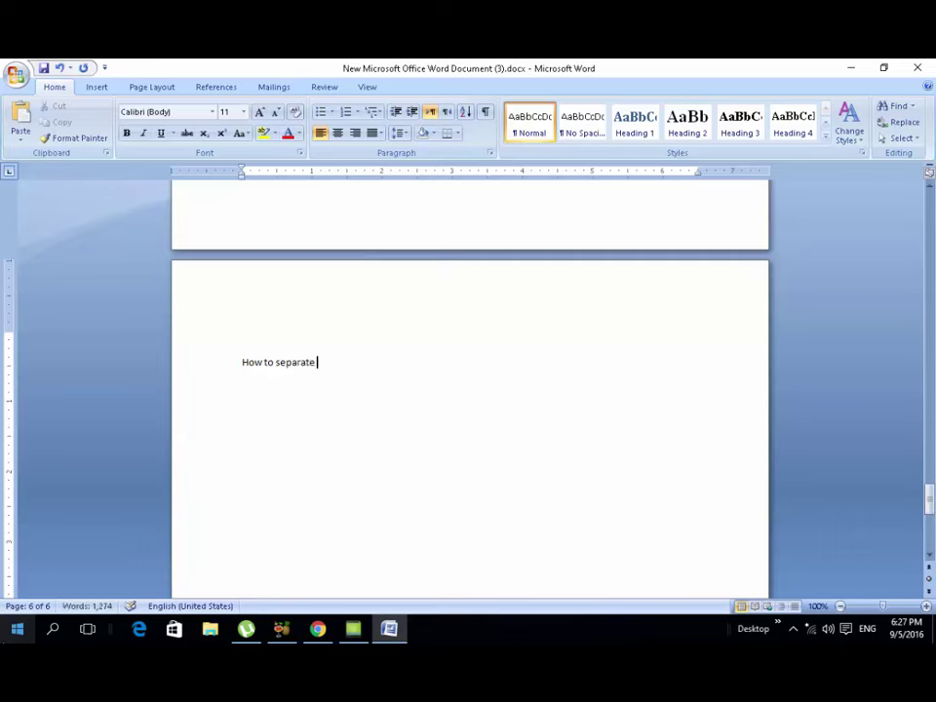
type("V")
key("BackSpace")
type("A")
key("BackSpace")
type("audio from youtube")
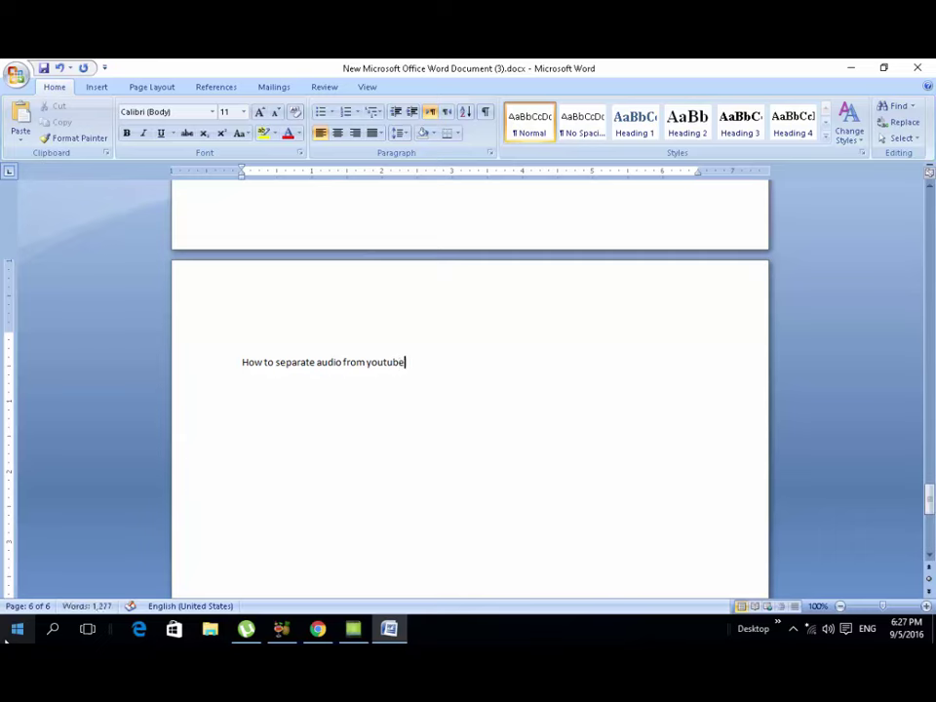
type(" video with ca")
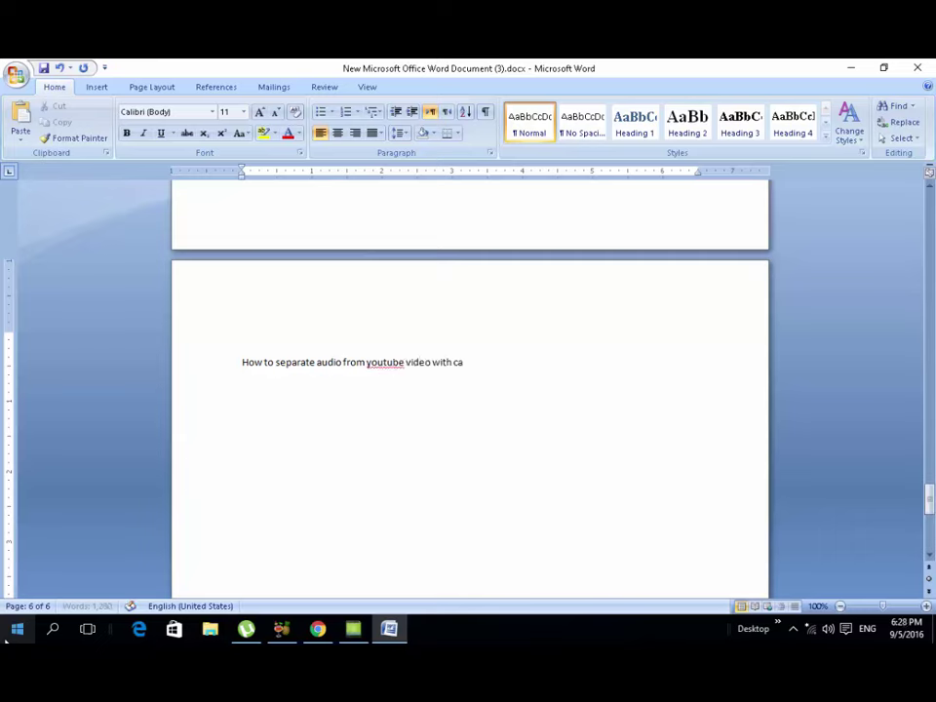
type("mtasia Studio")
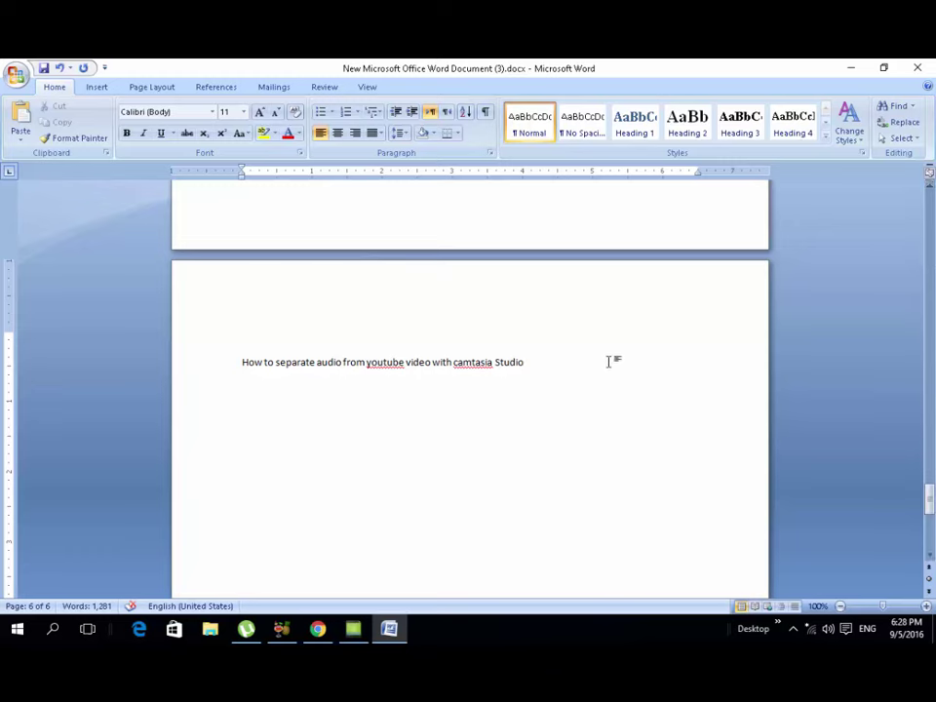
Set the font size of the title line to 24.
left_click_drag(579, 380, 237, 358)
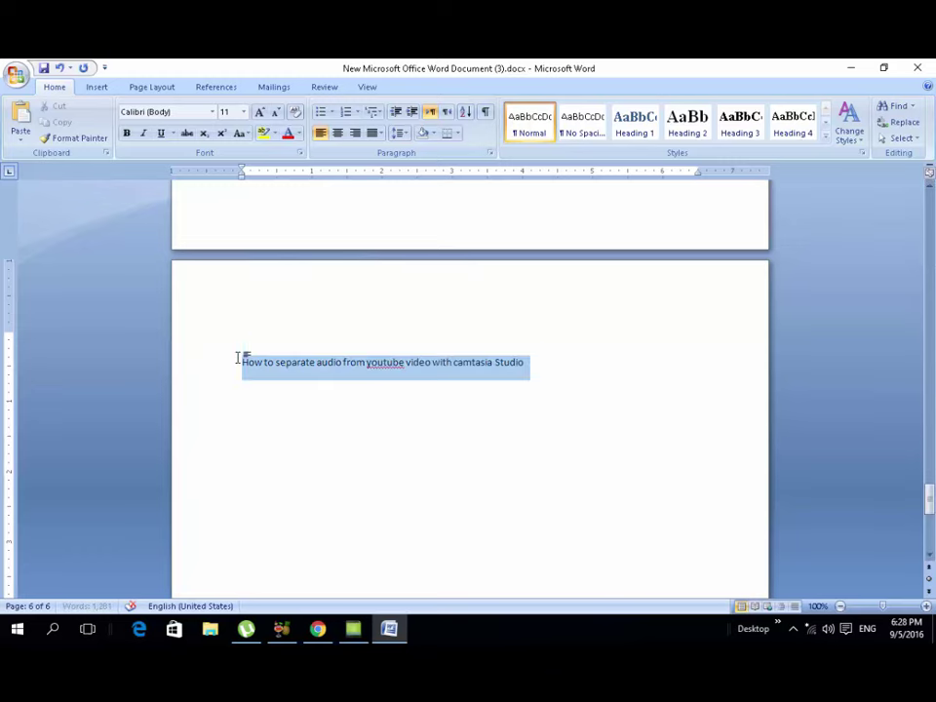
left_click(244, 112)
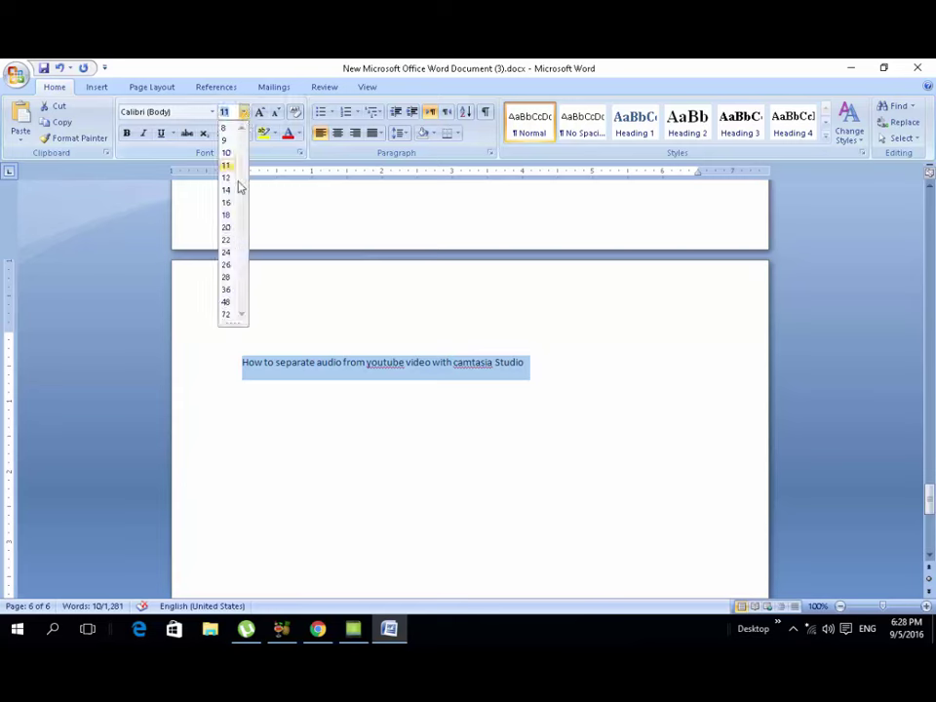
left_click(225, 253)
left_click(501, 425)
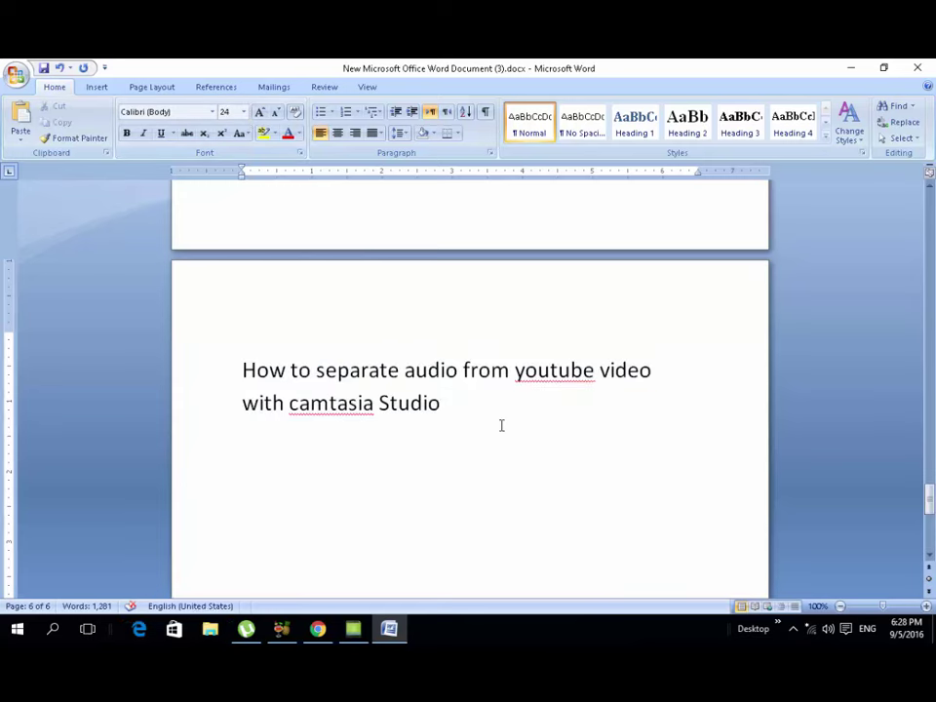
right_click(330, 403)
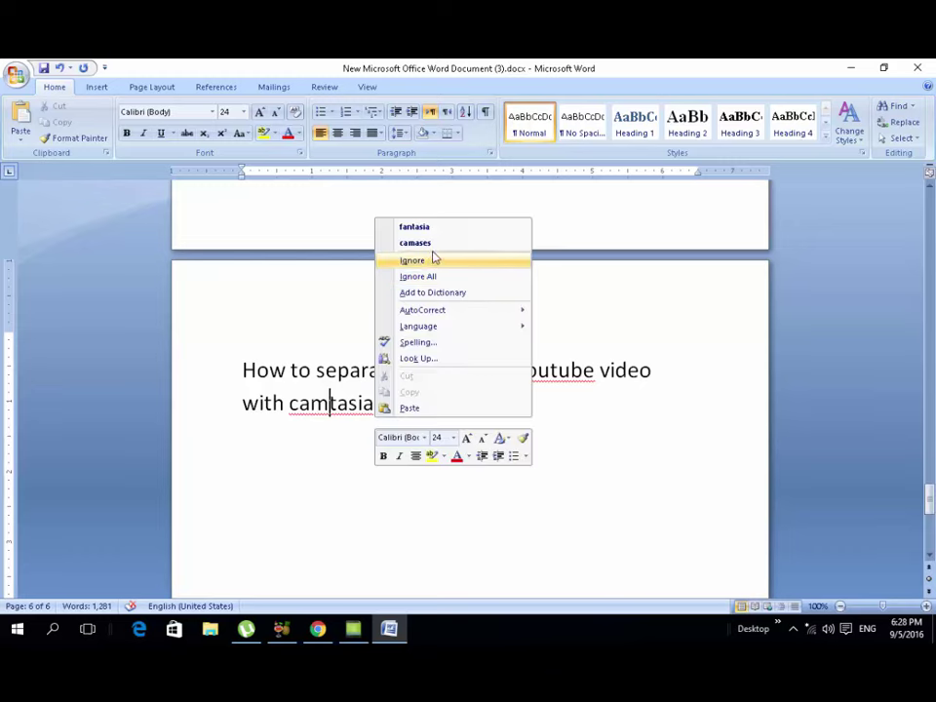
left_click(341, 481)
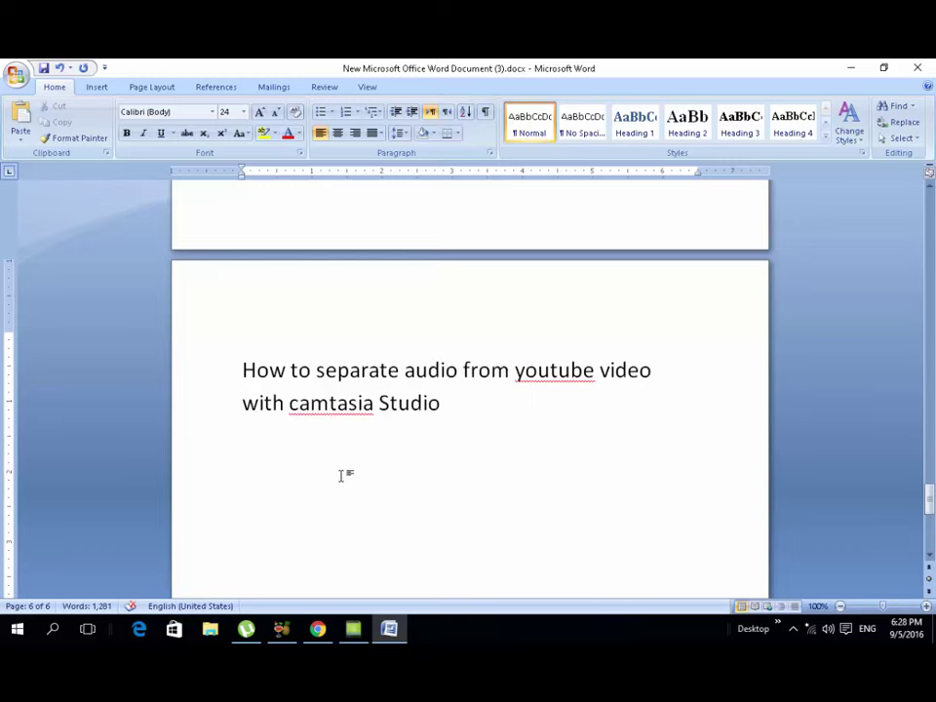
Switch to Camtasia Studio, separate the video and audio of the Track 1 clip, and briefly play the timeline.
left_click(353, 632)
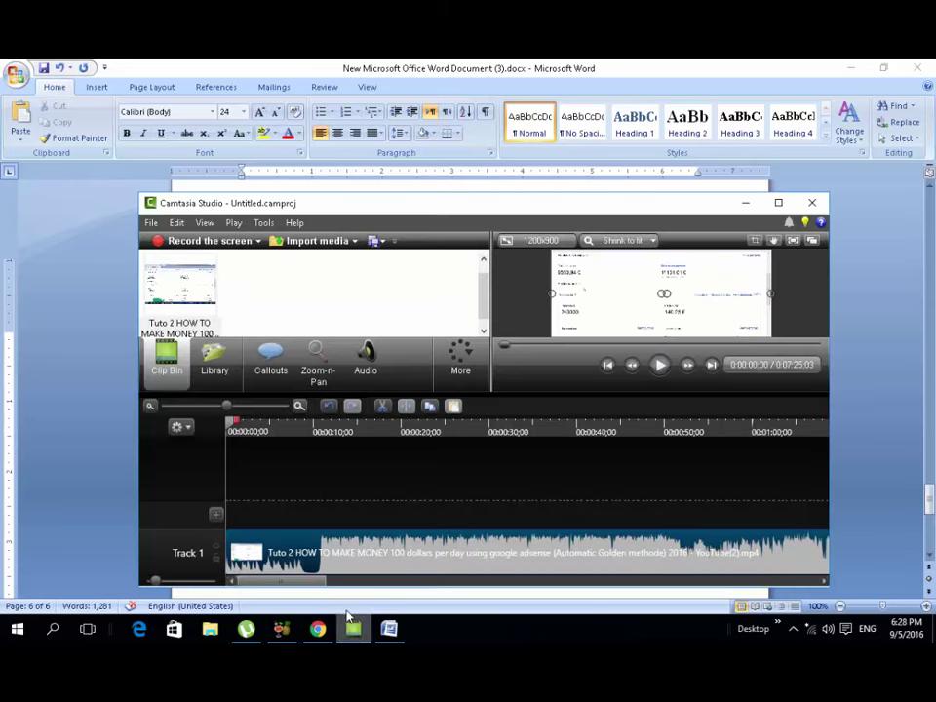
right_click(334, 553)
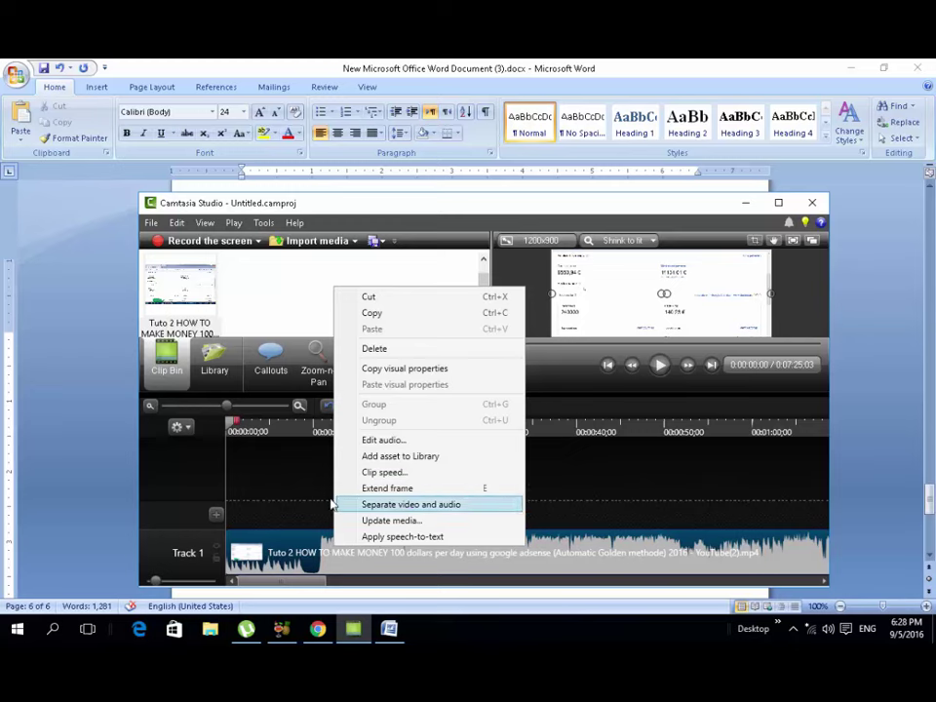
left_click(393, 505)
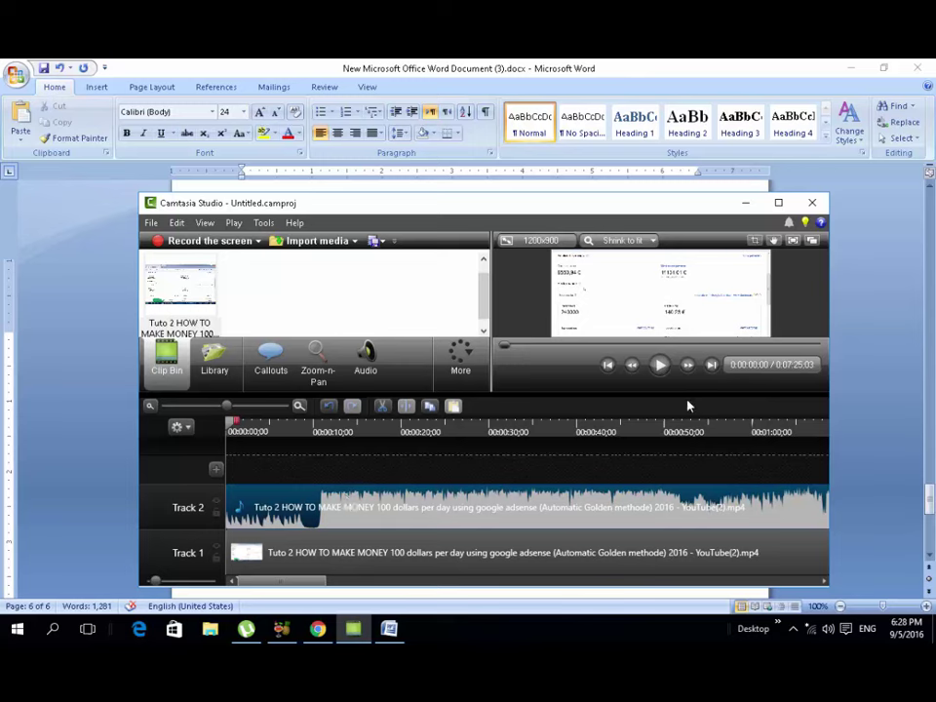
left_click(658, 378)
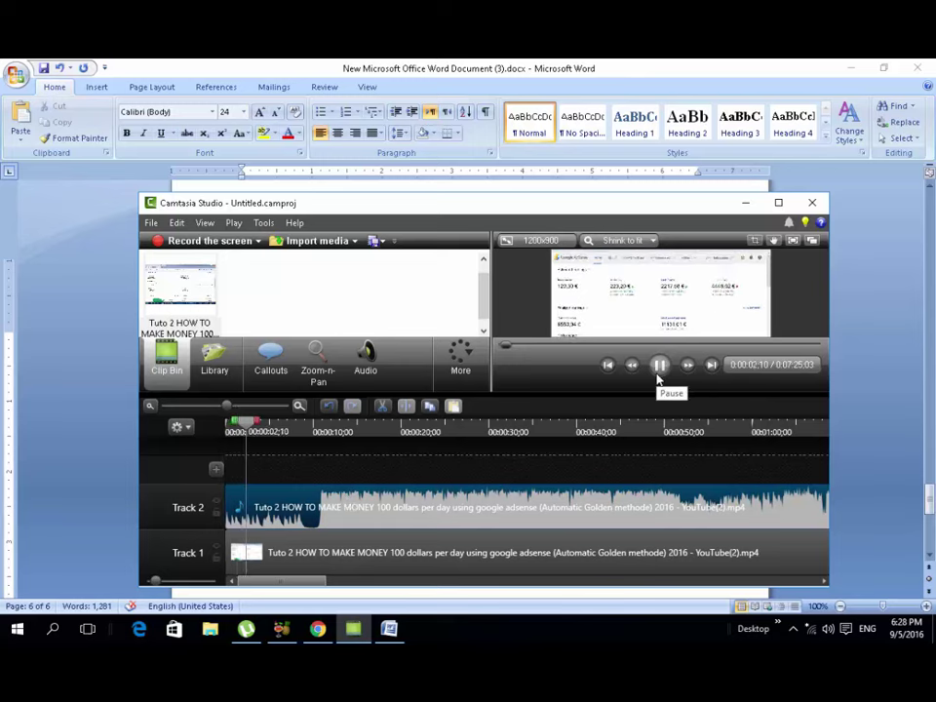
left_click(658, 377)
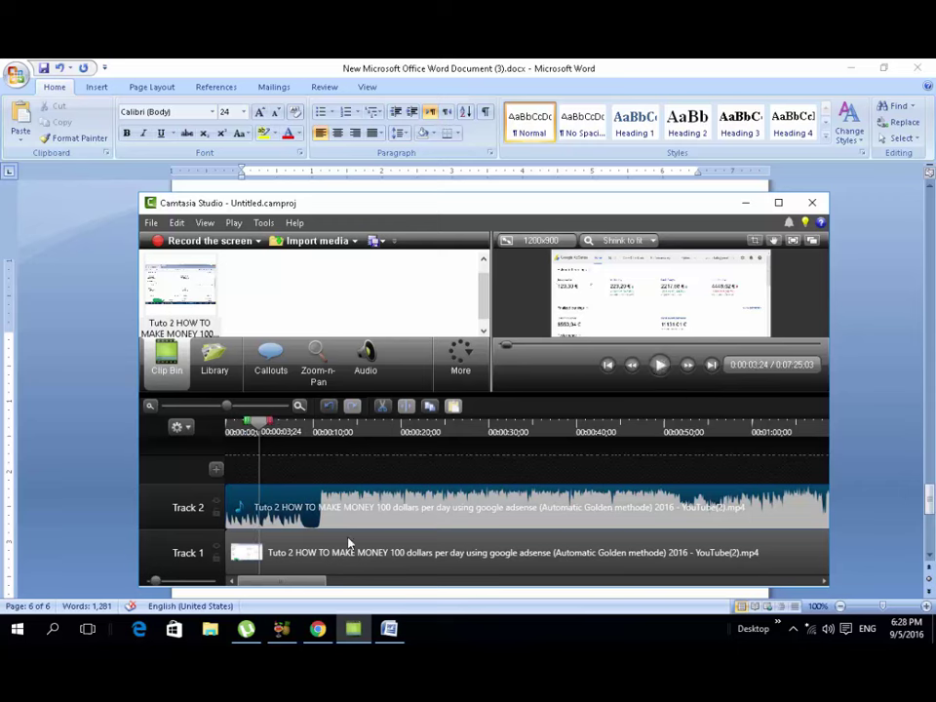
Delete the separated video clip from Track 1 and play the remaining audio on Track 2 from the start.
left_click(338, 555)
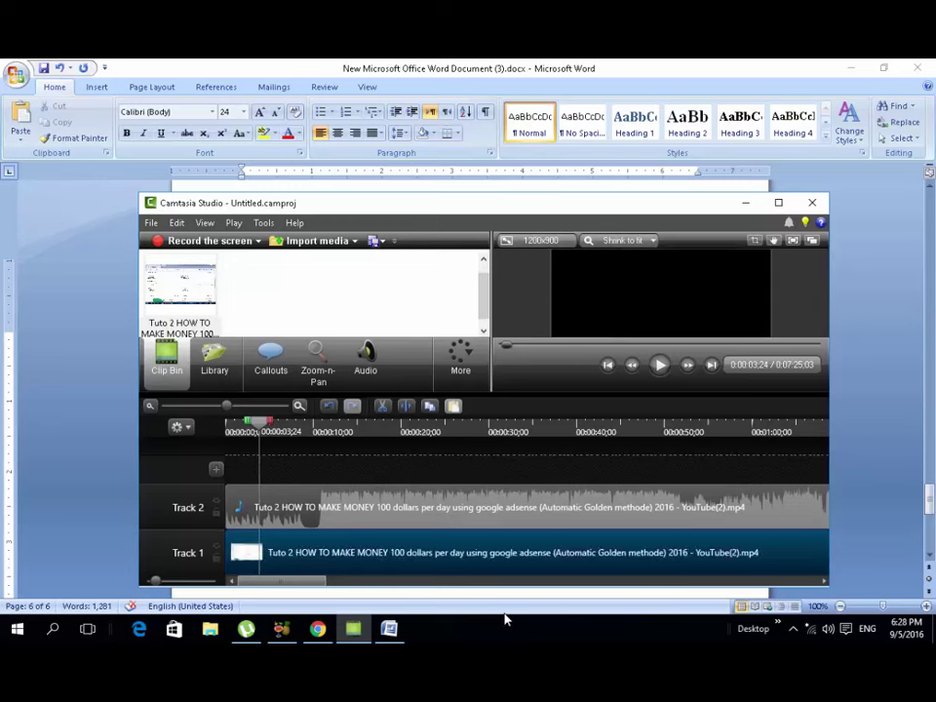
key("Delete")
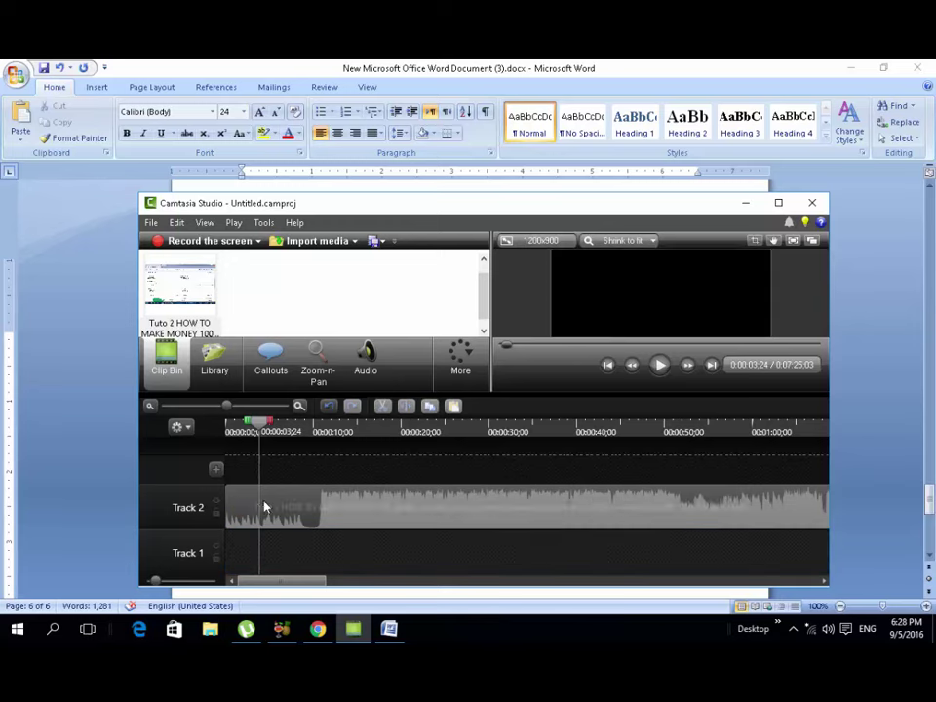
left_click(252, 506)
left_click(287, 561)
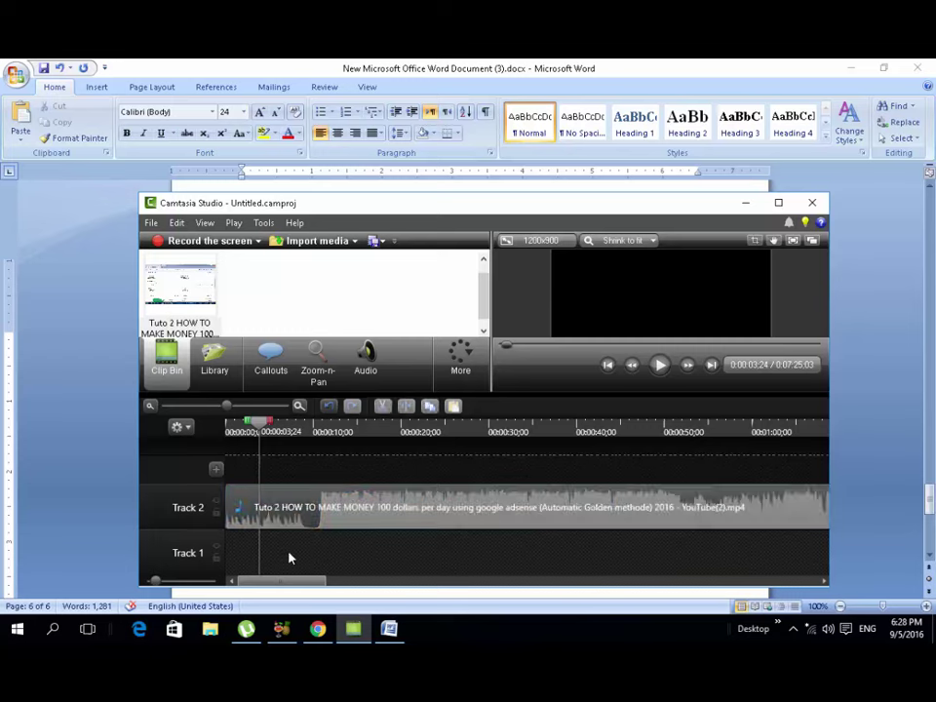
double_click(304, 513)
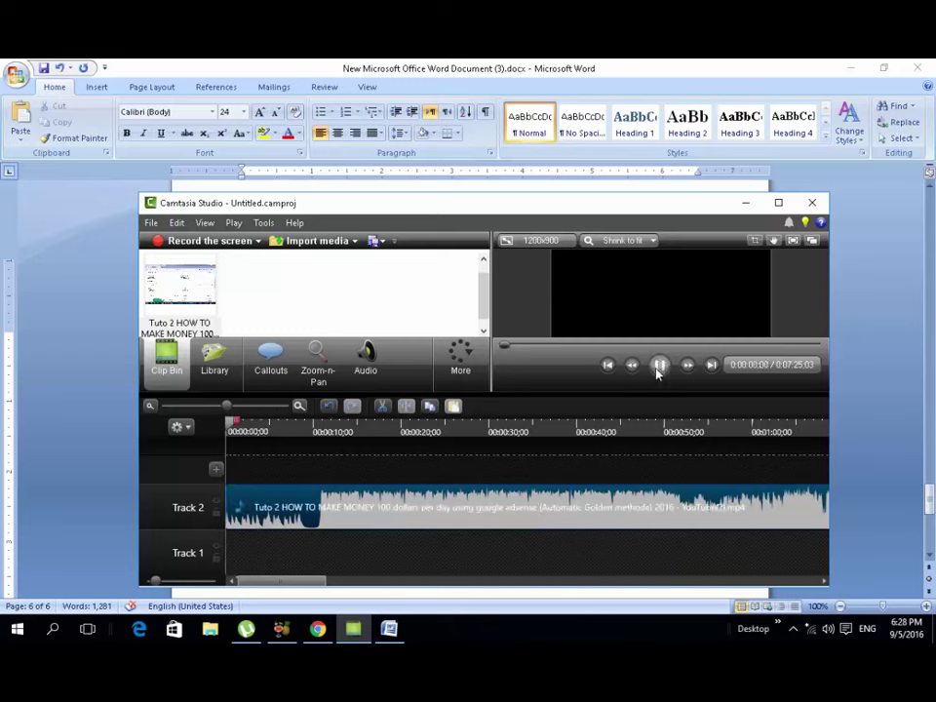
Maximize the Camtasia Studio window and import adsense payment method.mp4 from the Desktop folder.
left_click(778, 202)
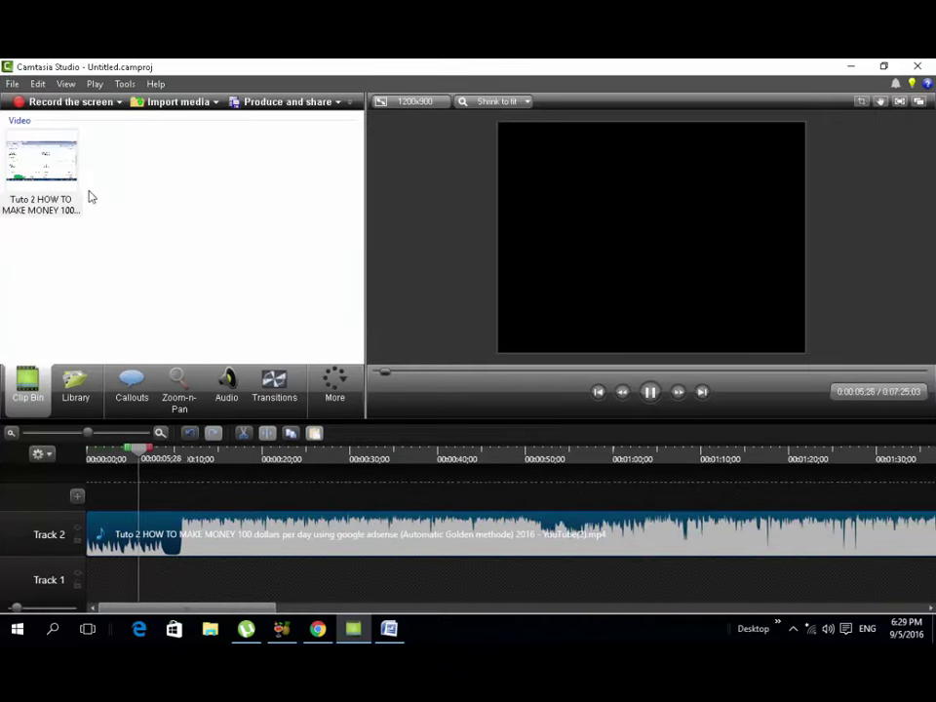
left_click(191, 103)
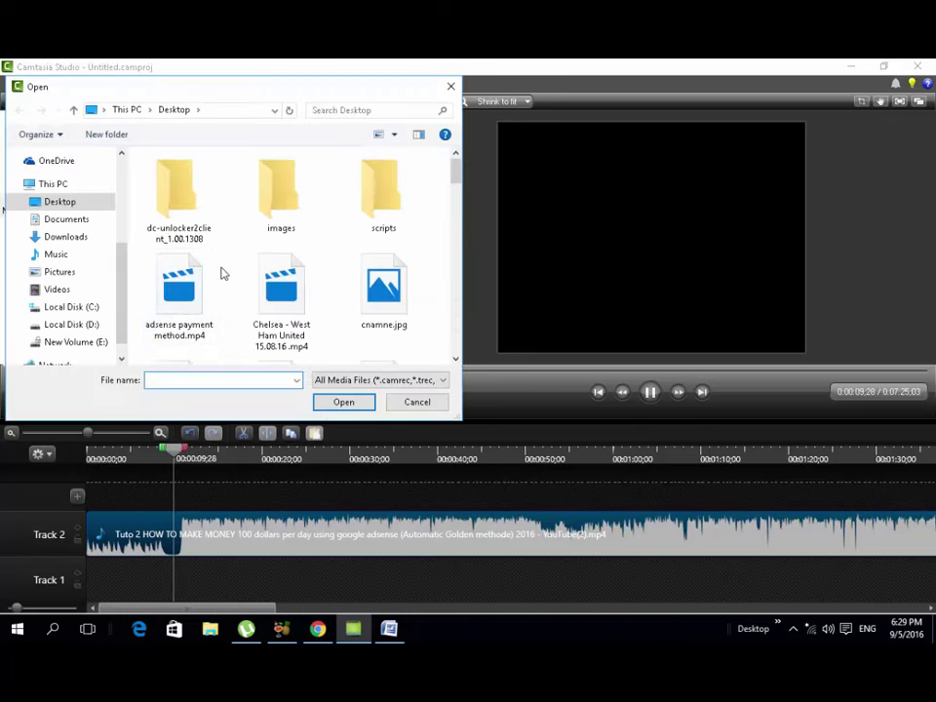
left_click(214, 314)
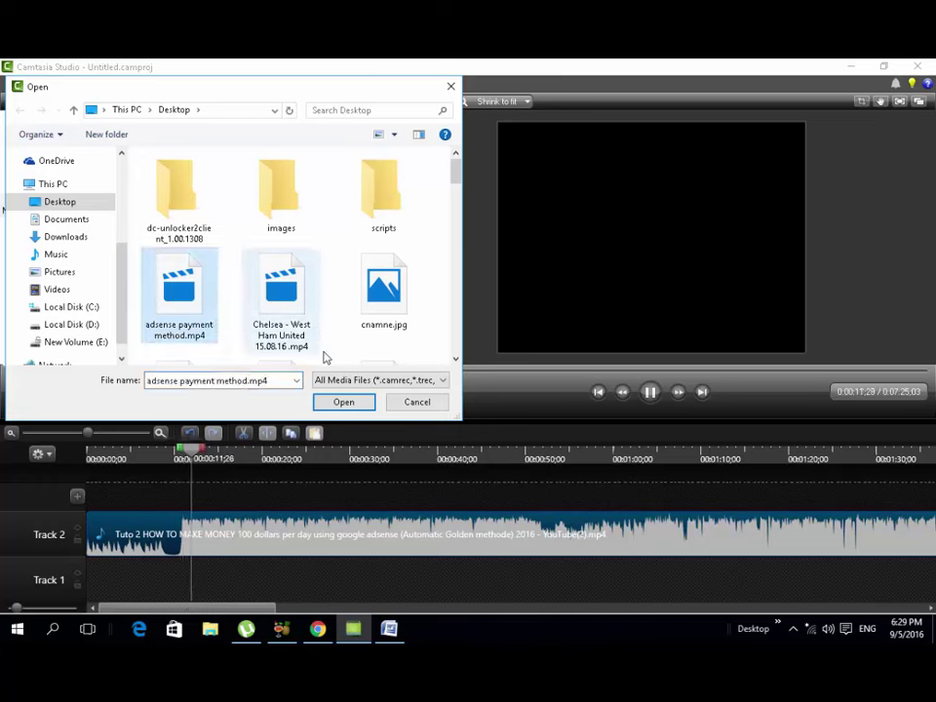
left_click(341, 401)
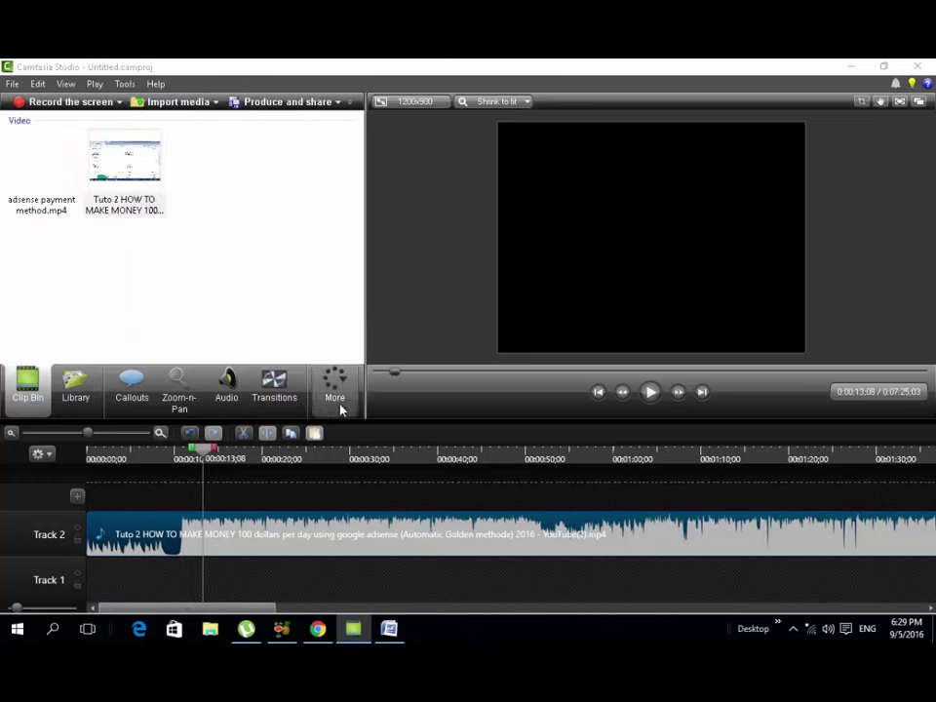
Add adsense payment method.mp4 to the timeline at the start of Track 1 and move the playhead to 0:00:03;06.
right_click(9, 179)
left_click(68, 186)
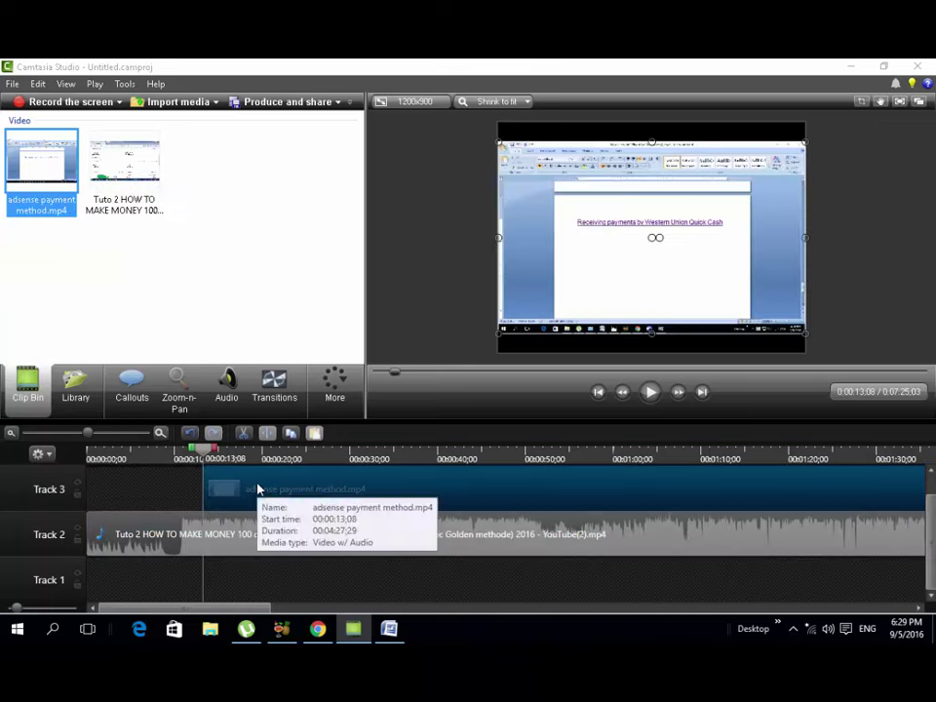
left_click_drag(259, 490, 220, 576)
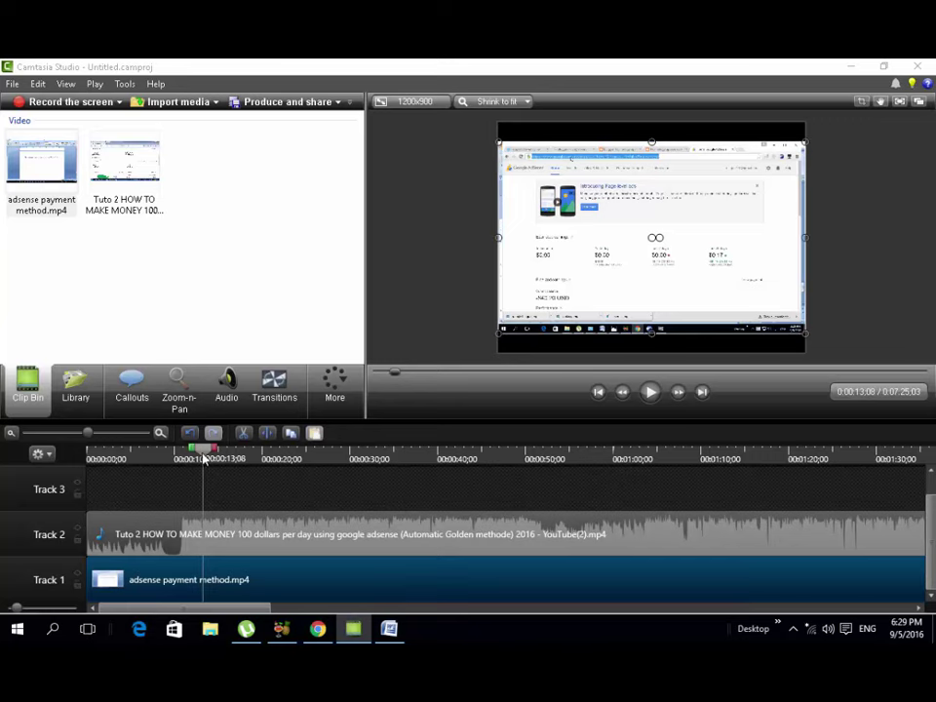
left_click_drag(204, 458, 116, 464)
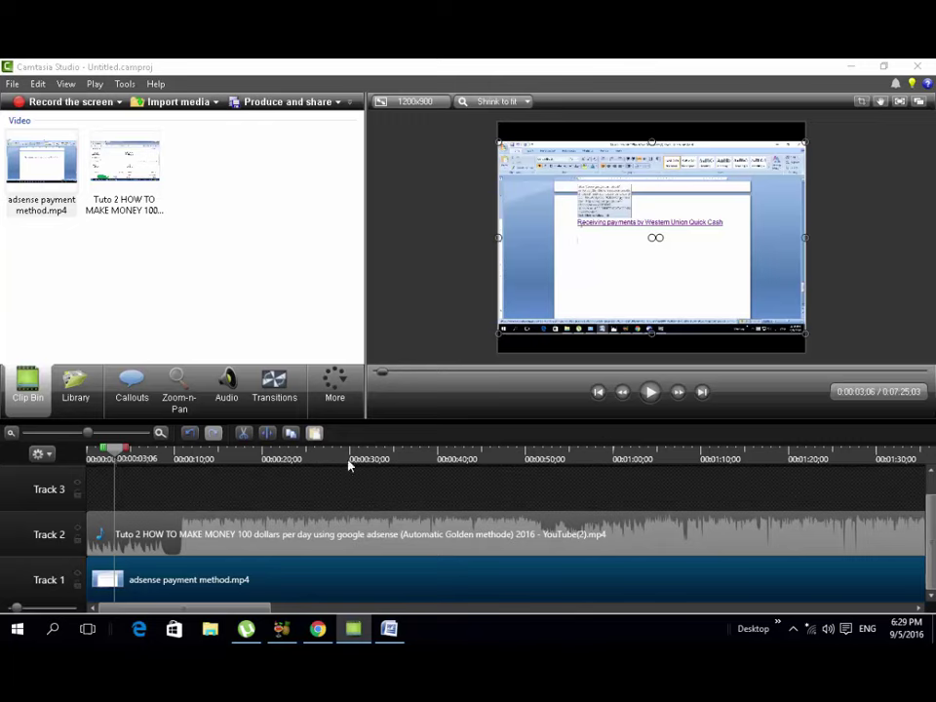
Play the combined audio and video briefly from 0:00:03;06, pause, and select the Track 2 and Track 1 clips.
left_click(649, 392)
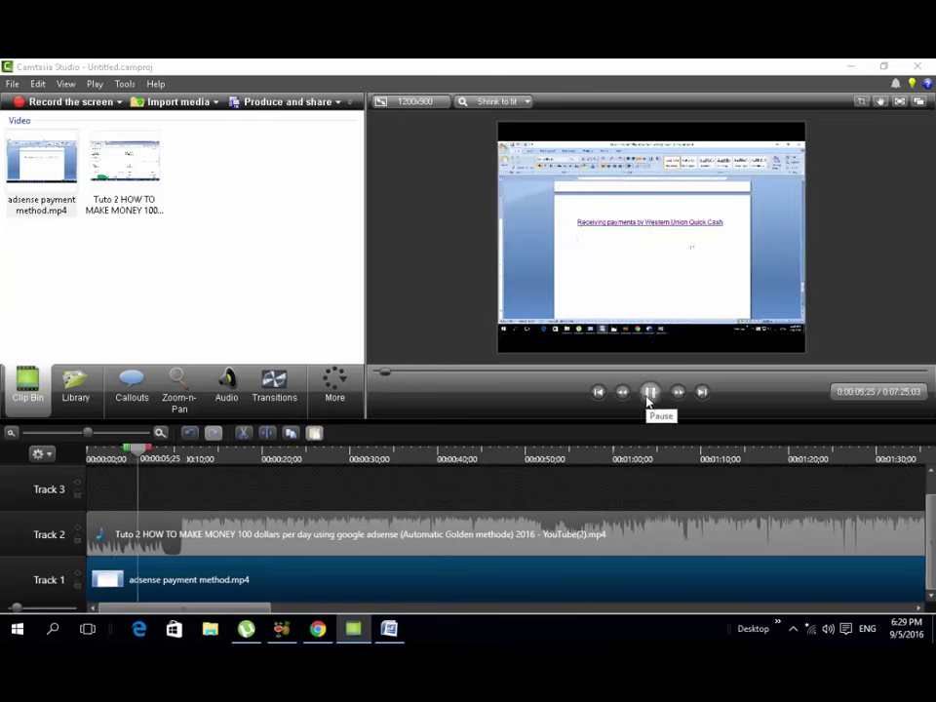
left_click(648, 394)
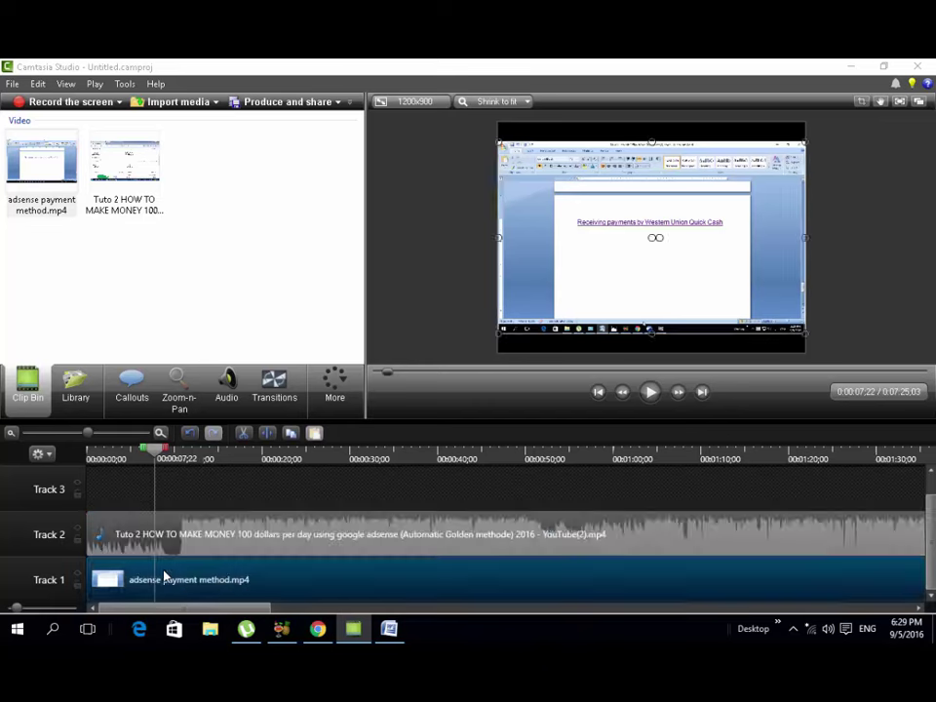
left_click(182, 550)
left_click(182, 583)
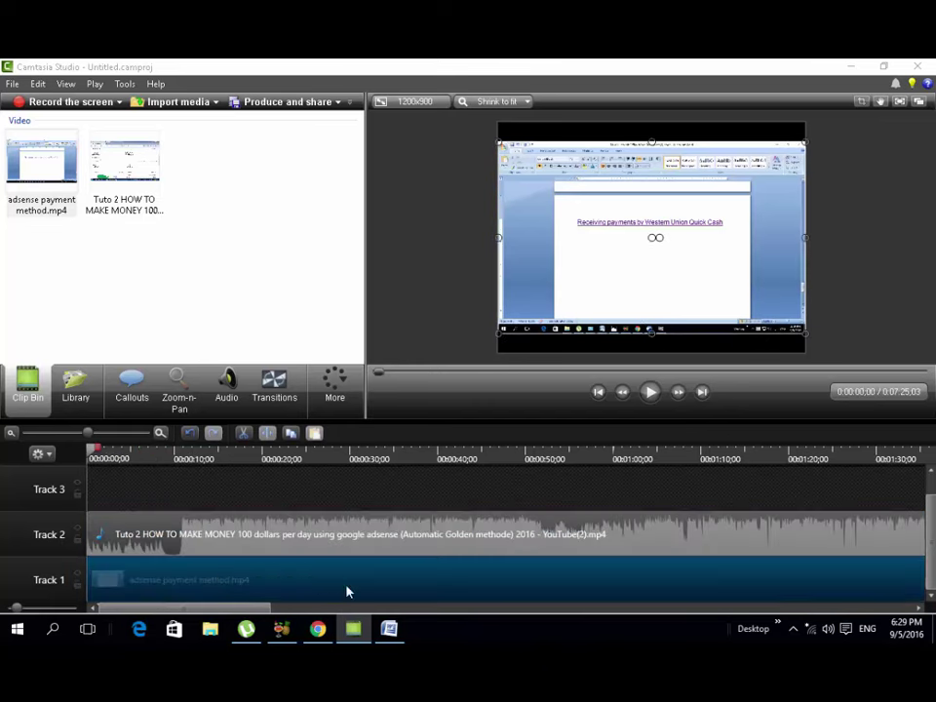
Switch to the Word document and add "This video is specially for , how to separate audio and video from youtube video" below the title.
left_click(389, 629)
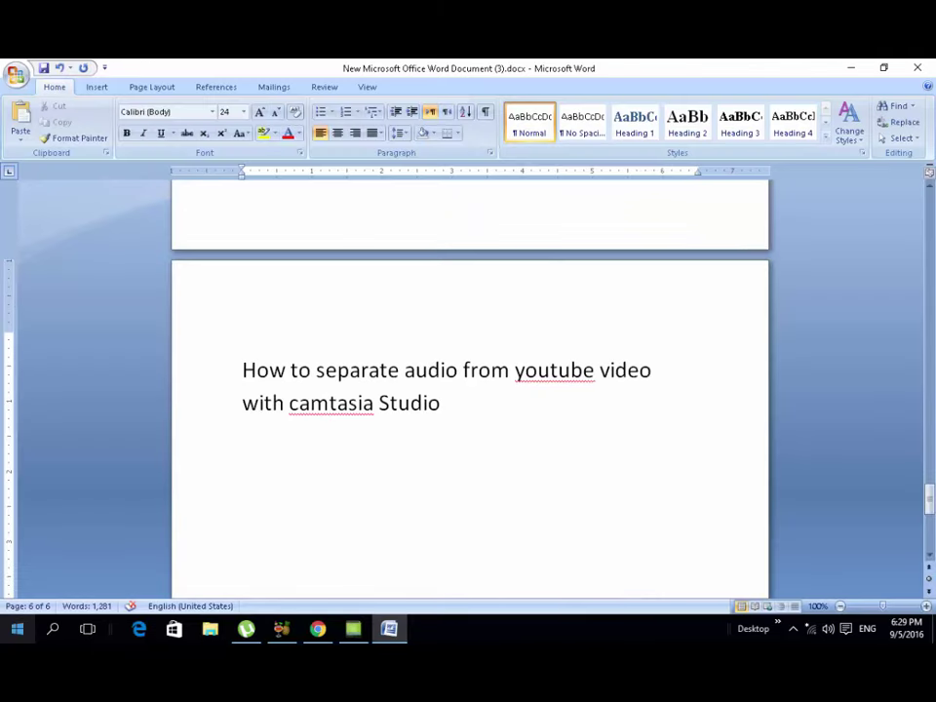
key("Return")
type("this vide")
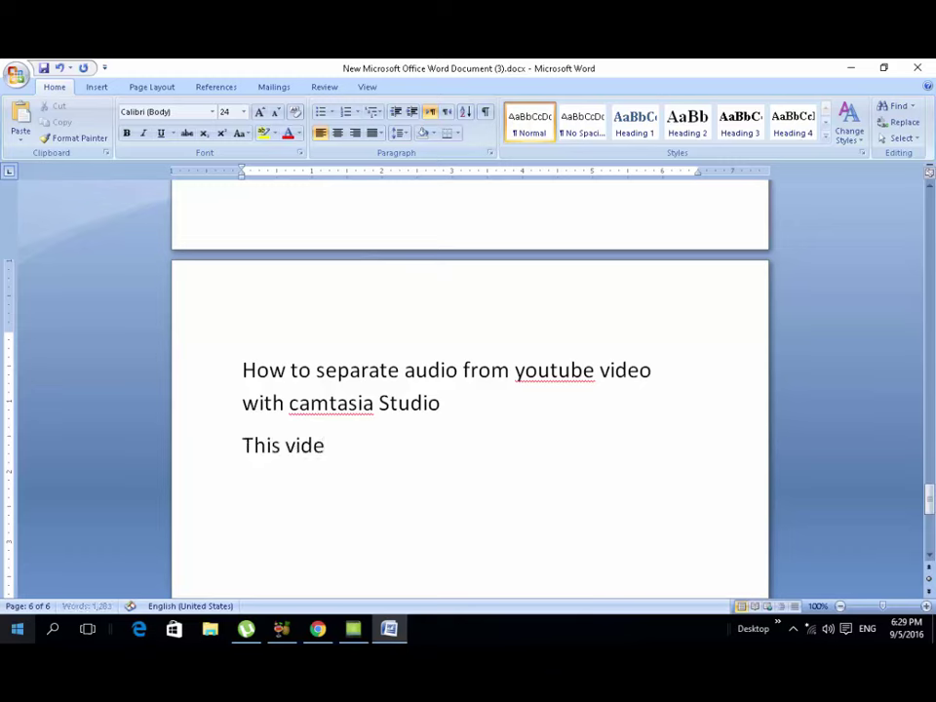
type("o is spec")
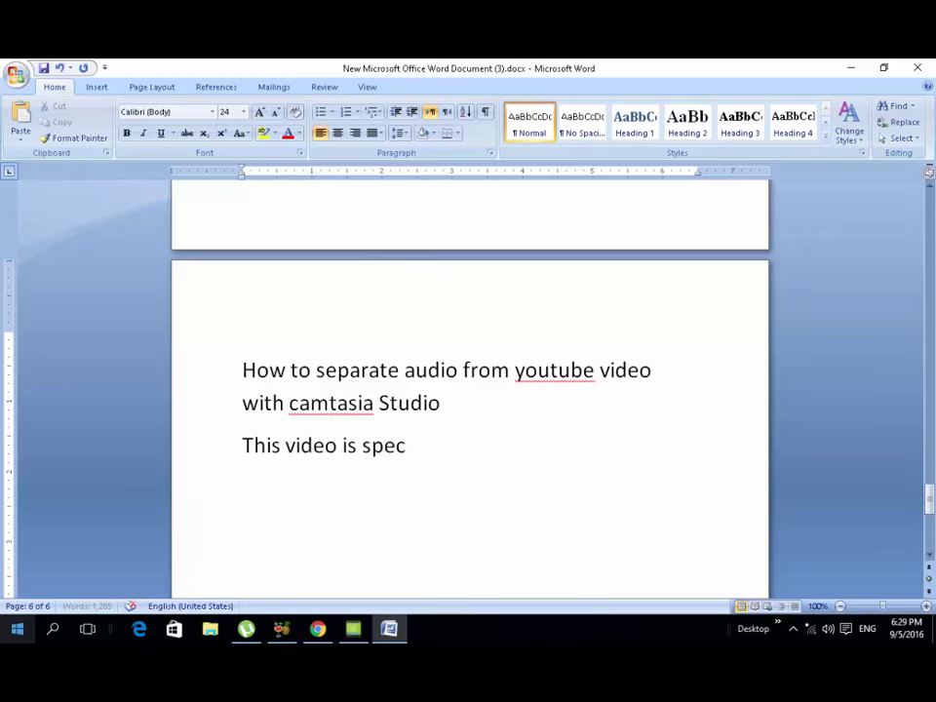
type("ially fo")
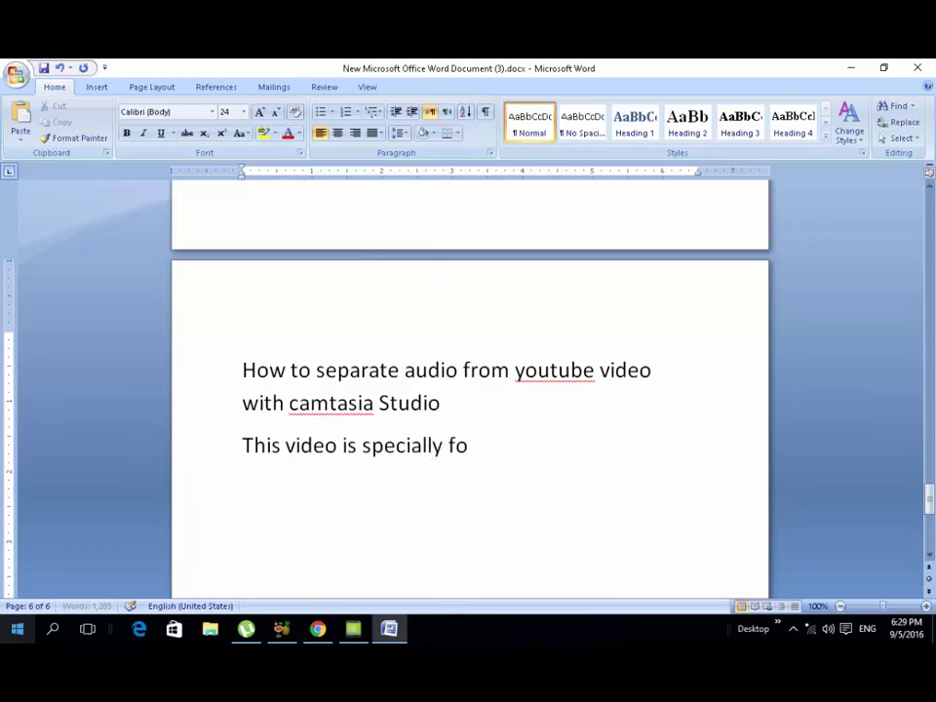
type("r , how to se")
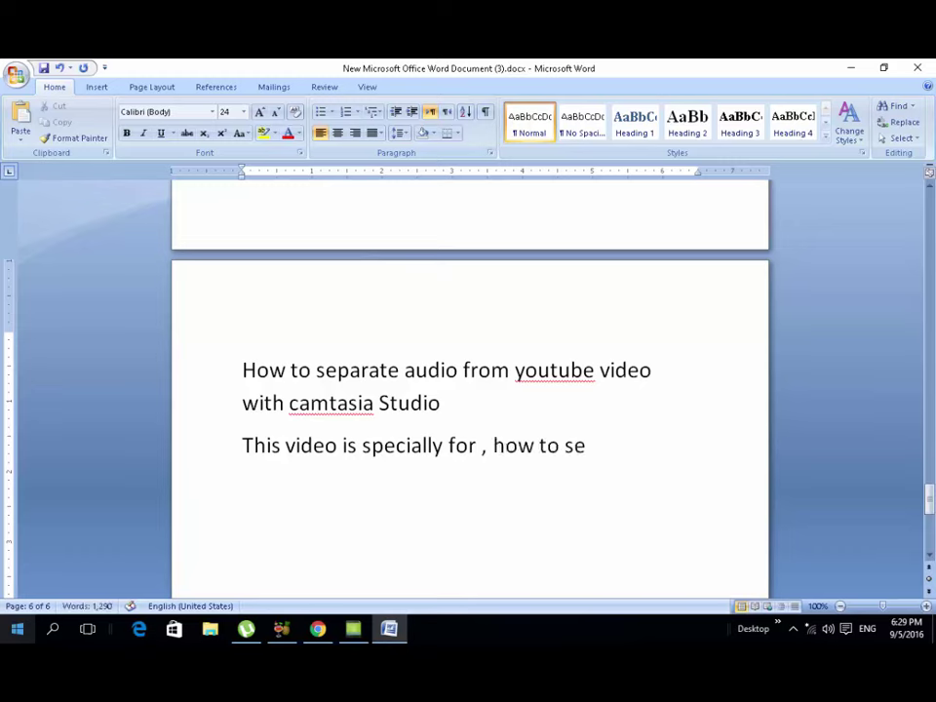
type("parate ")
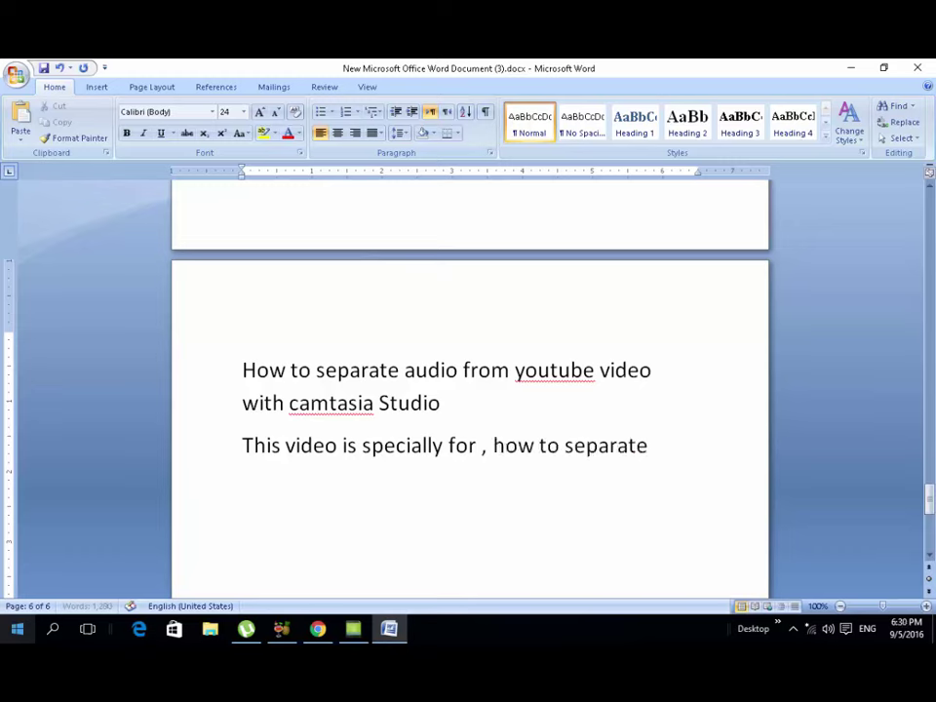
type("auio")
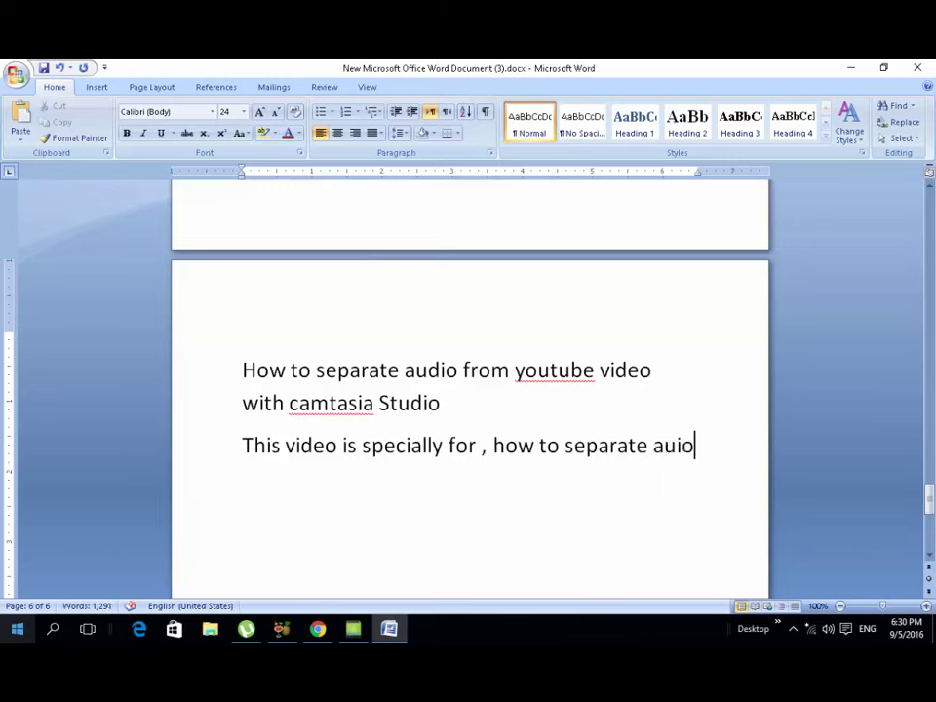
key("BackSpace")
key("BackSpace")
type("dio aa")
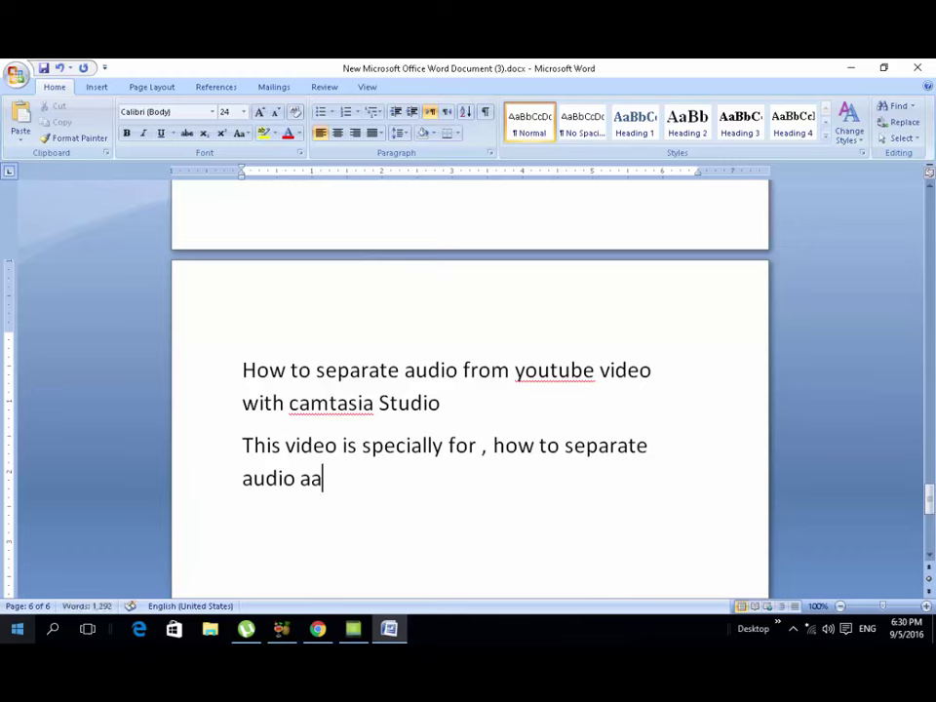
key("BackSpace")
type("nd video")
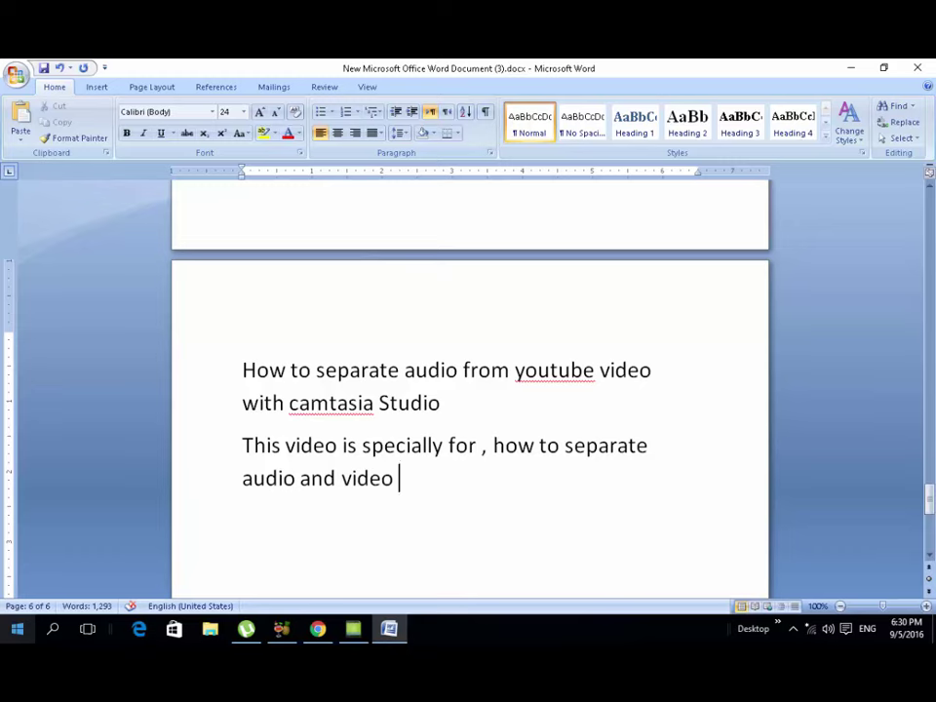
type("from yo")
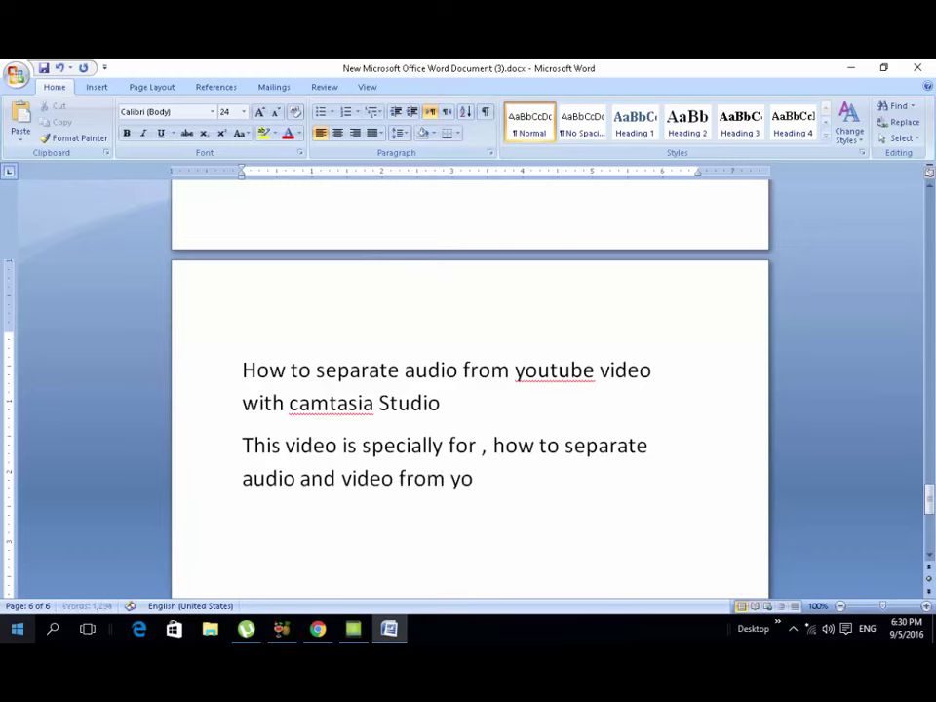
type("utube")
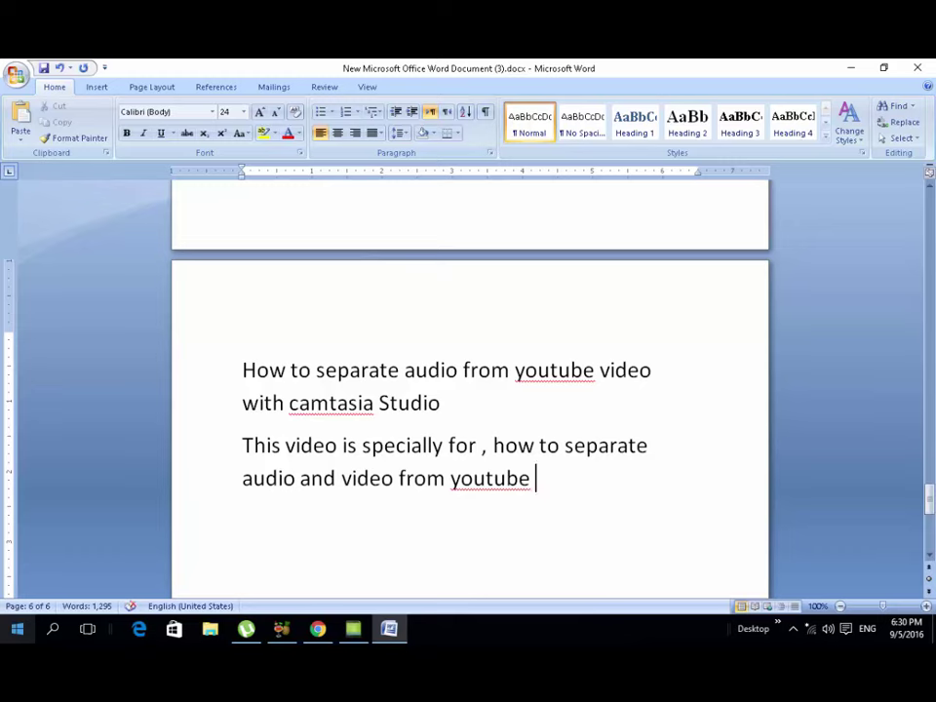
type(" video")
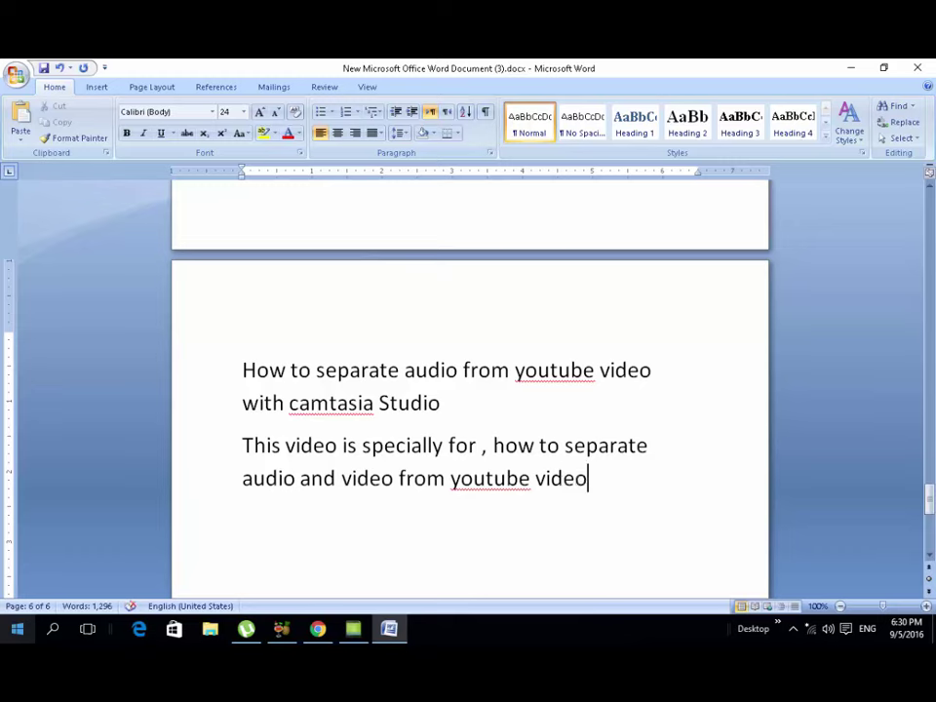
Add a new paragraph reading "Meet you in next video, with new video and new trick.".
key("Return")
type("Meet you")
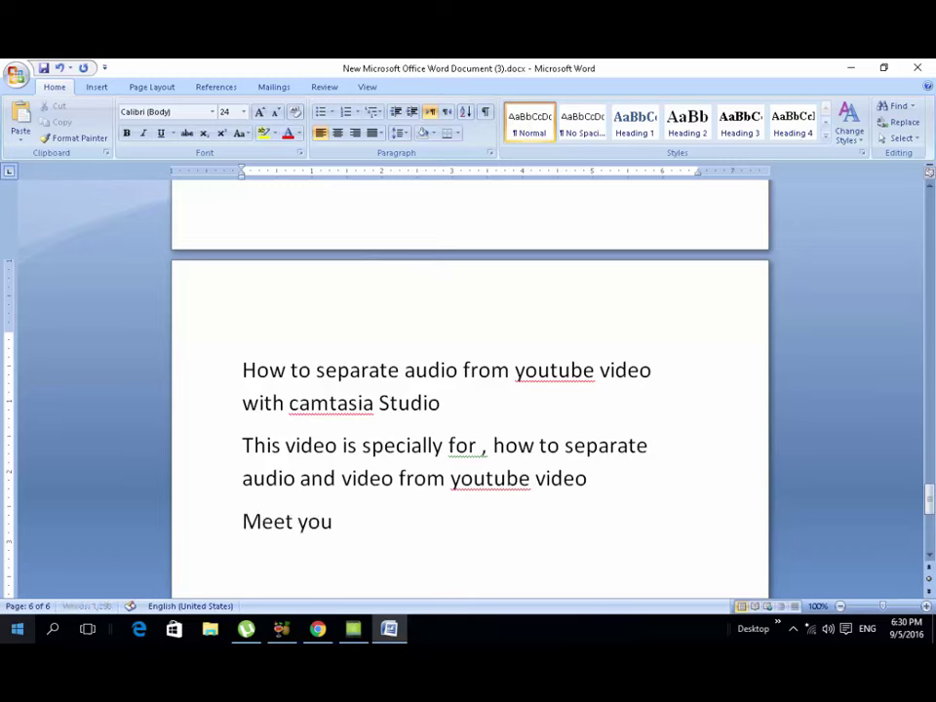
type("in nex")
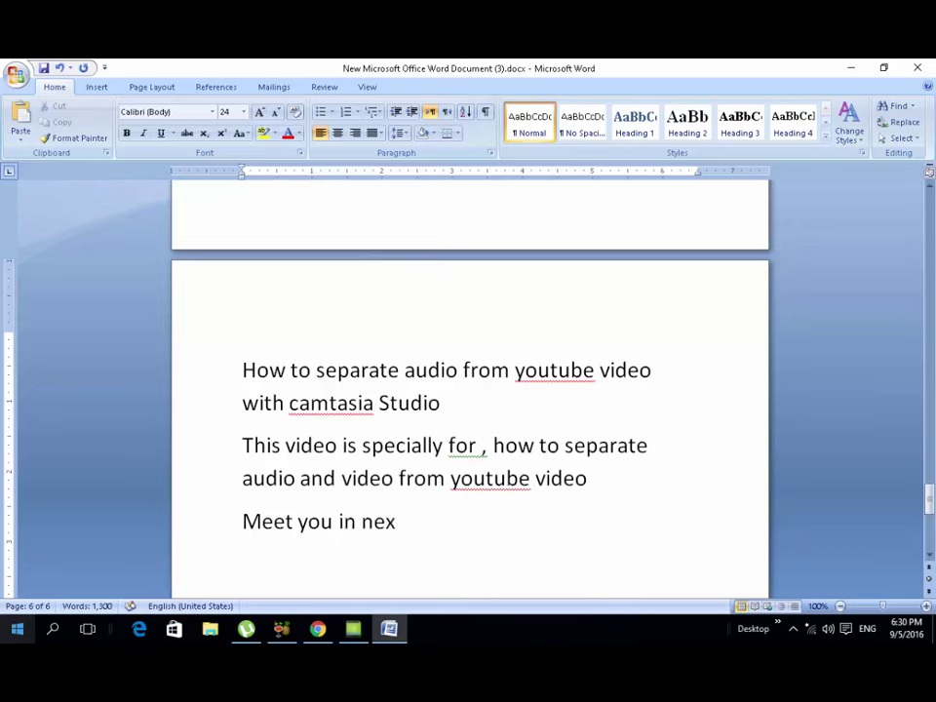
type("t video, ")
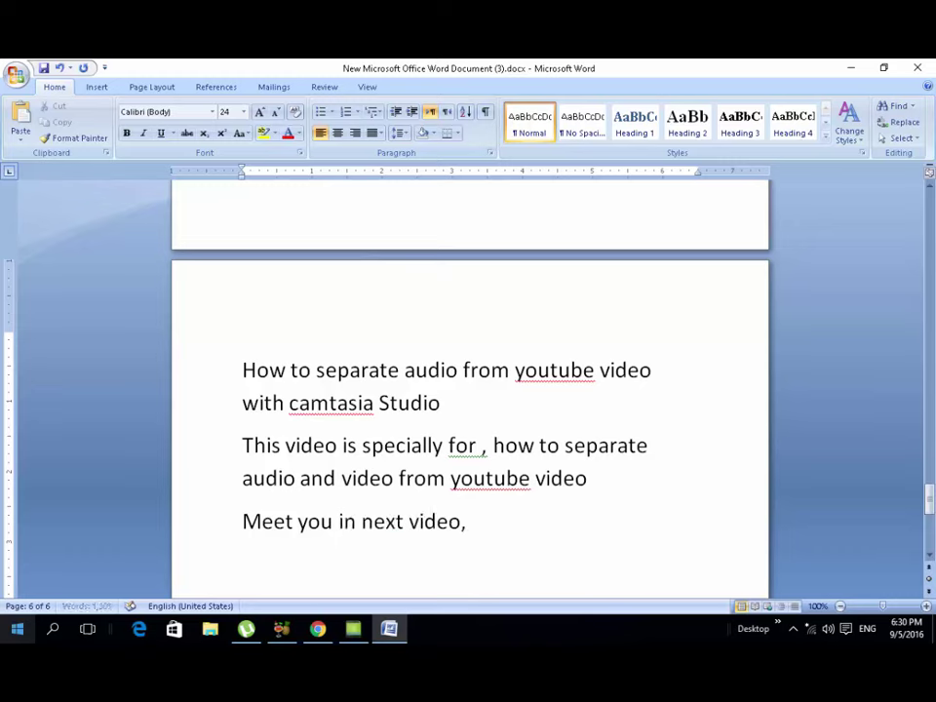
type("with new video a")
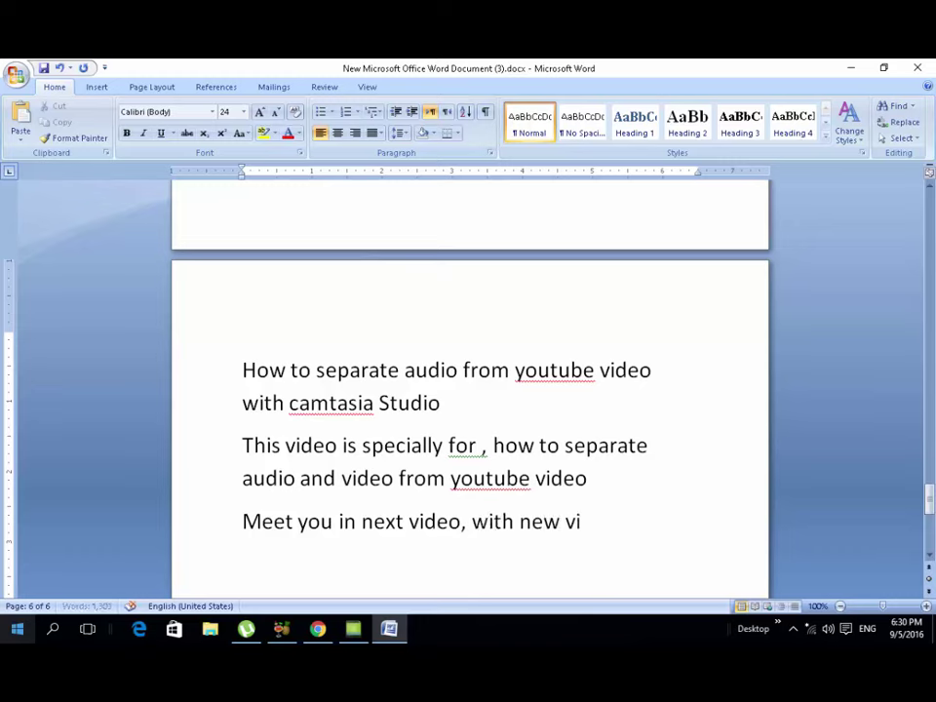
type("nd ")
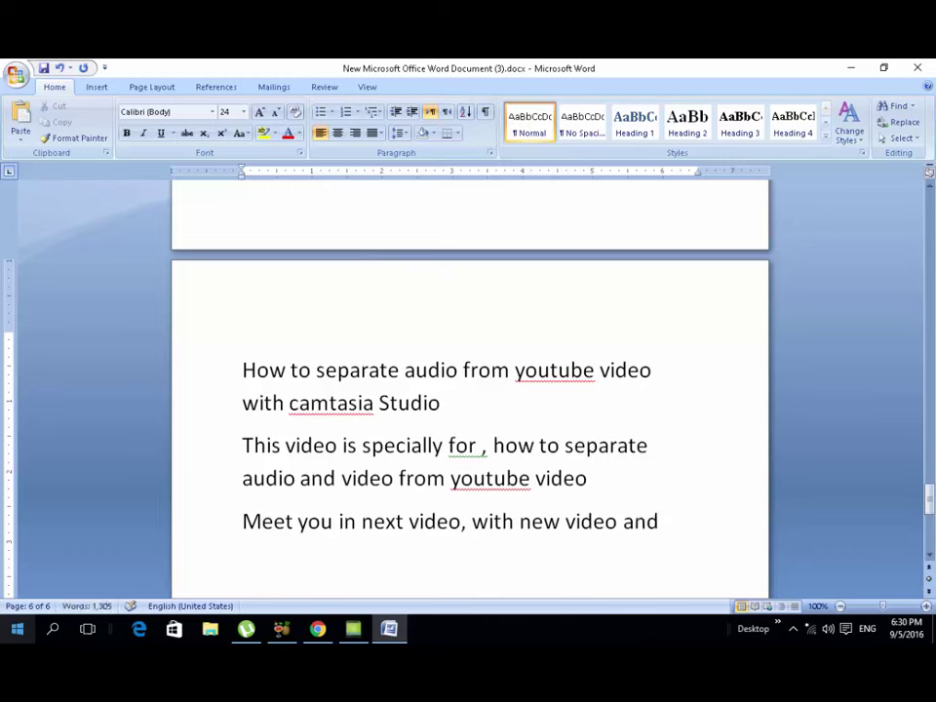
type("new")
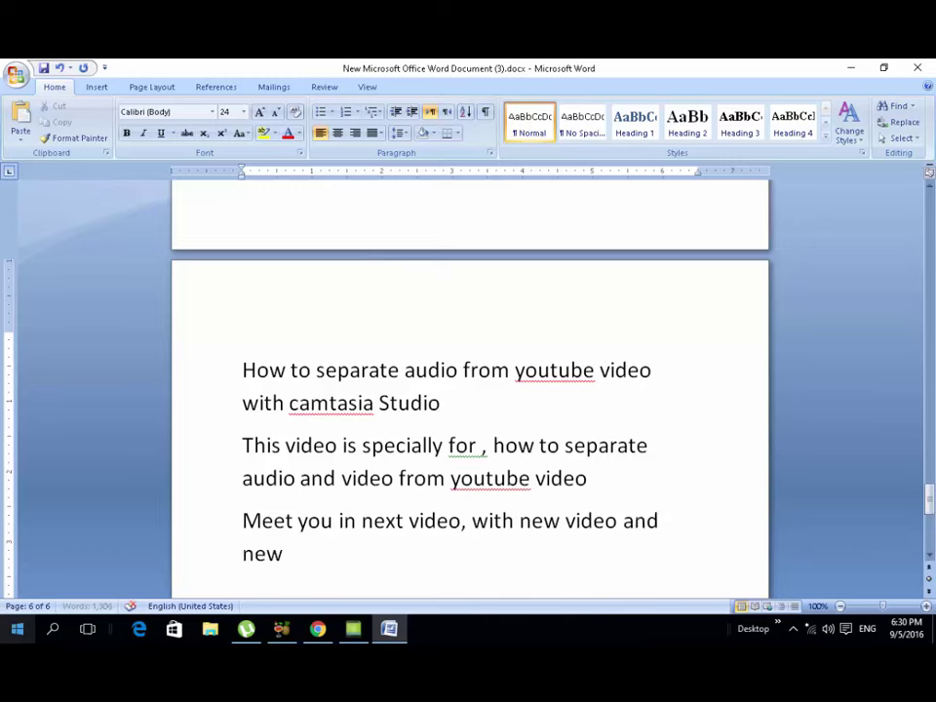
type(" trick.")
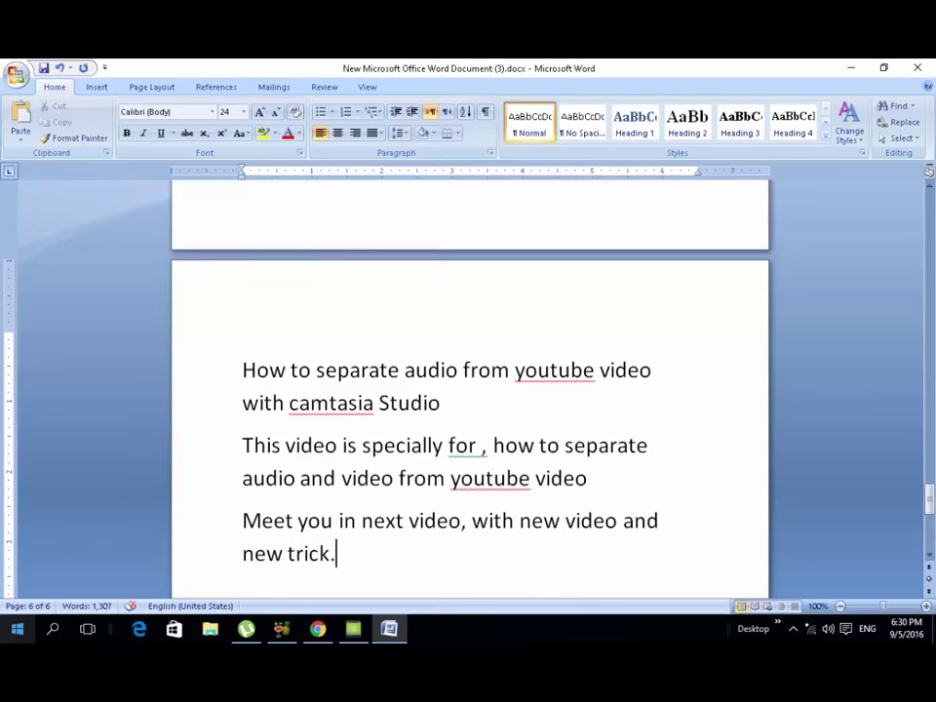
Add the paragraphs "Thanks" and "Please press the button of subscribe" below the next-video message.
key("Return")
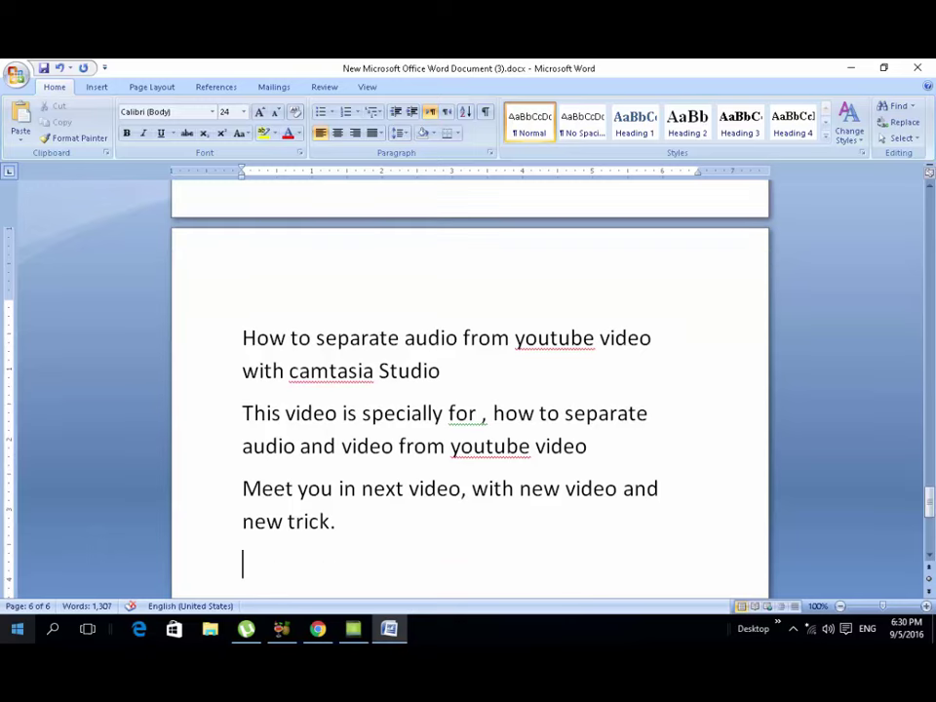
type("Tha")
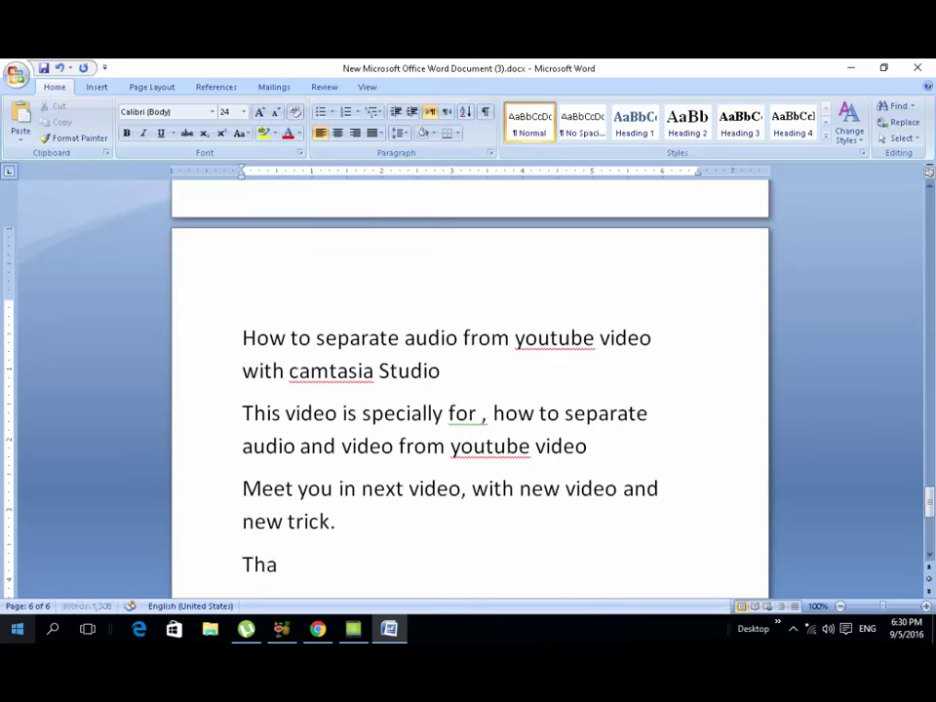
type("nks")
key("Return")
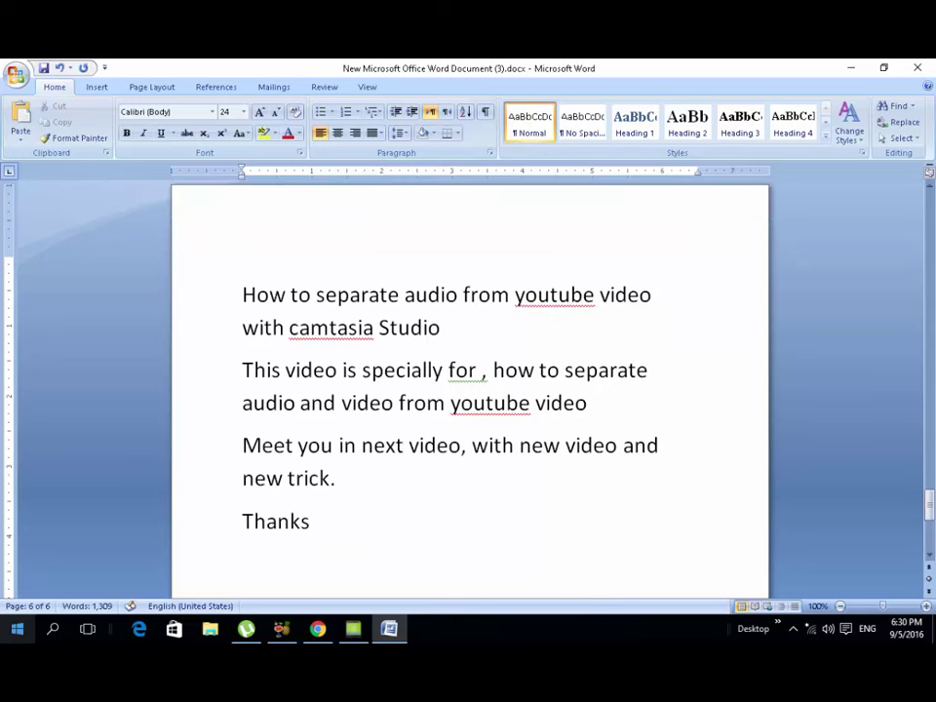
type("Pleas")
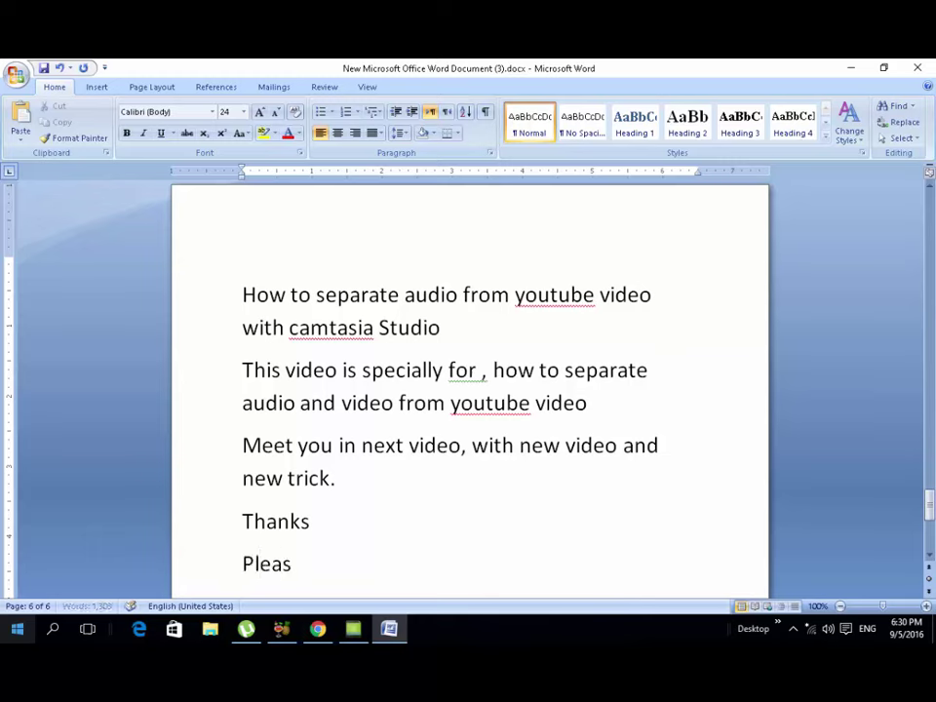
type("e pre")
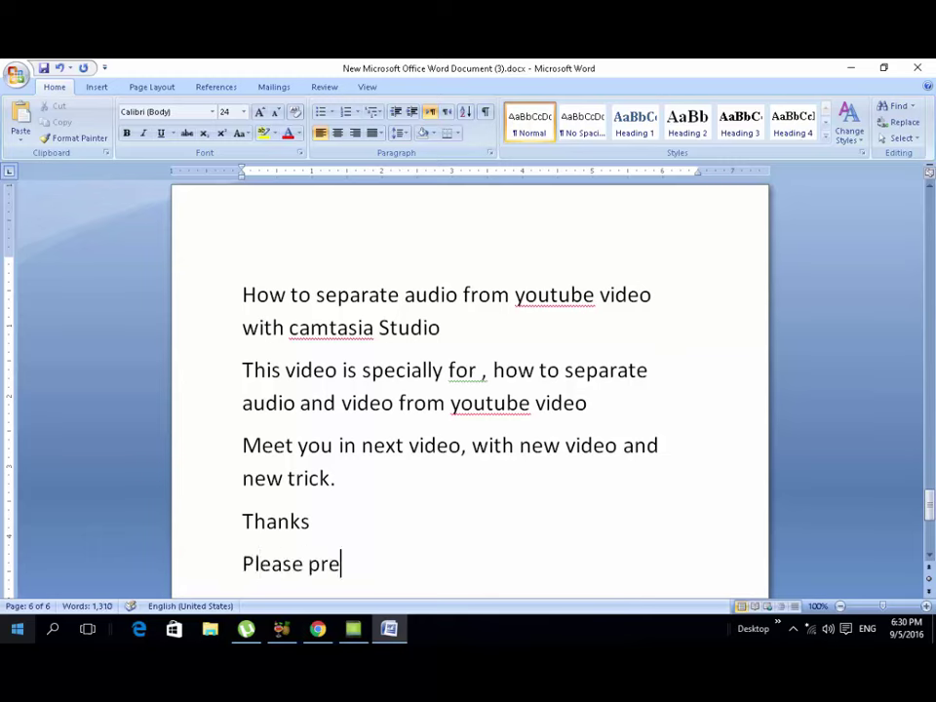
type("ss the bu")
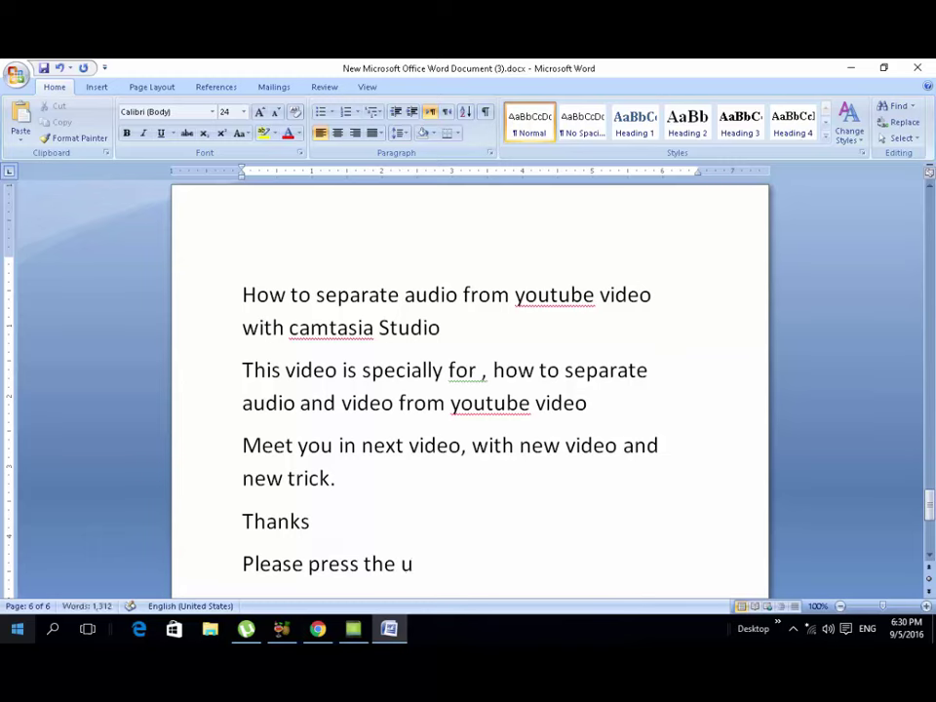
type("tton of")
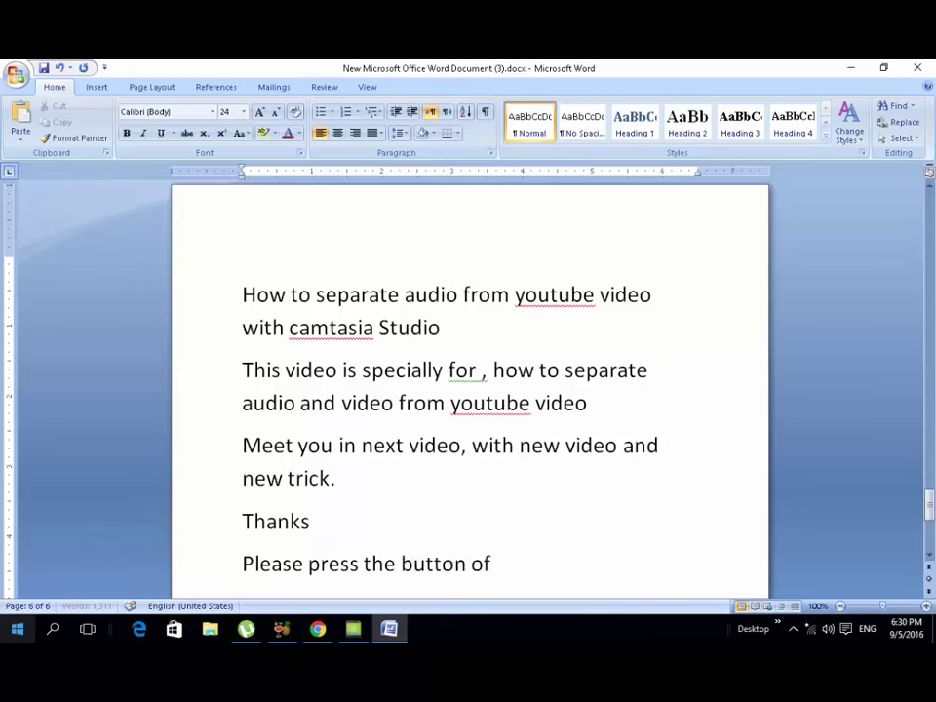
type(" subscribe")
Add a new paragraph reading "Gave some tax, just press the button subscribe".
key("Return")
type("G")
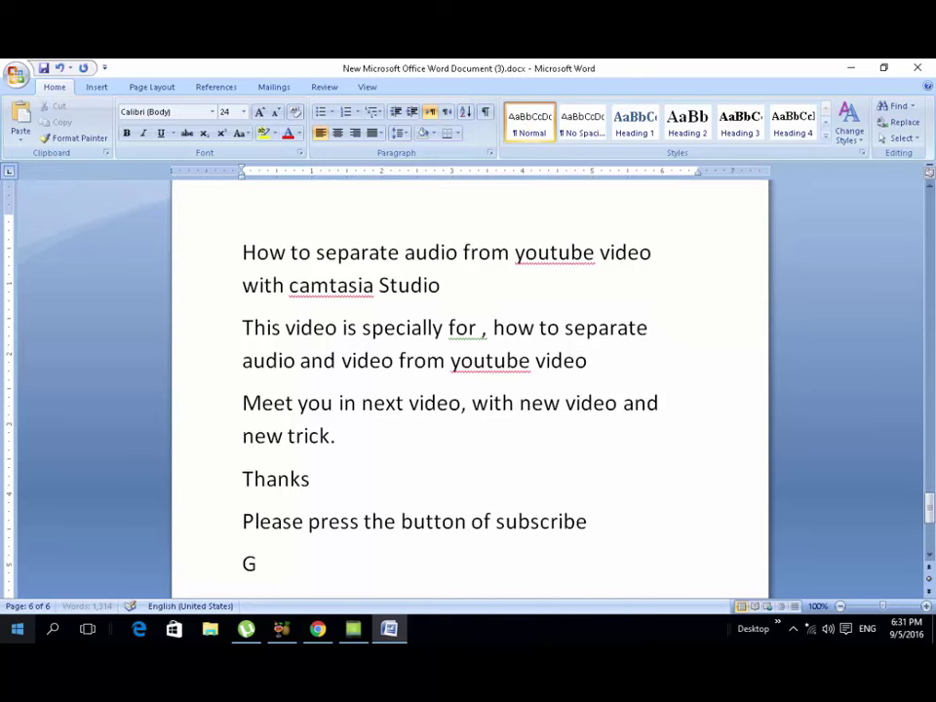
type("ave")
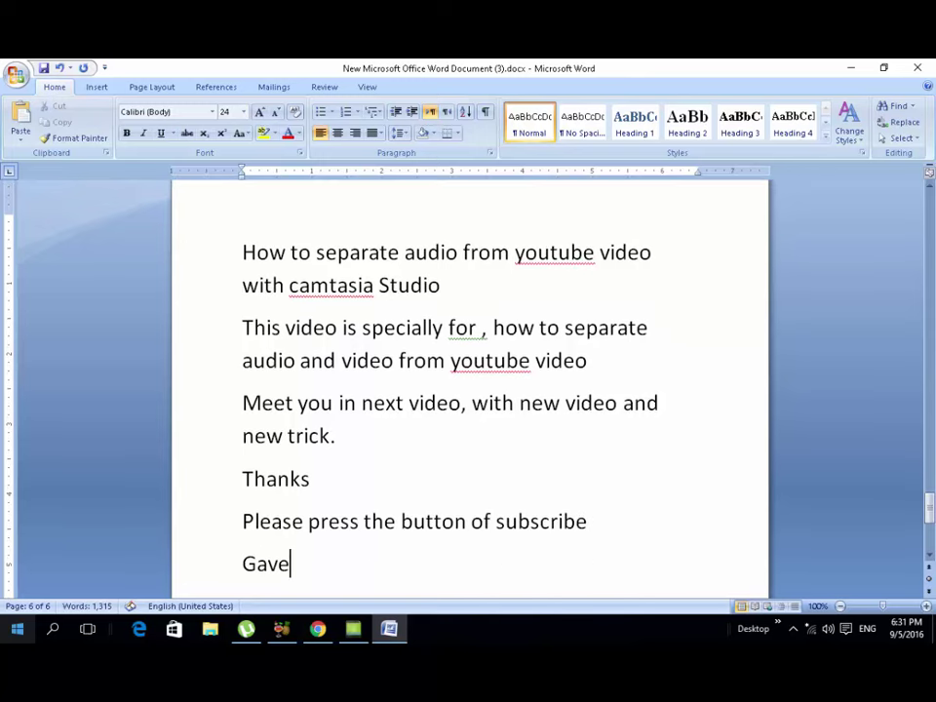
type(" some")
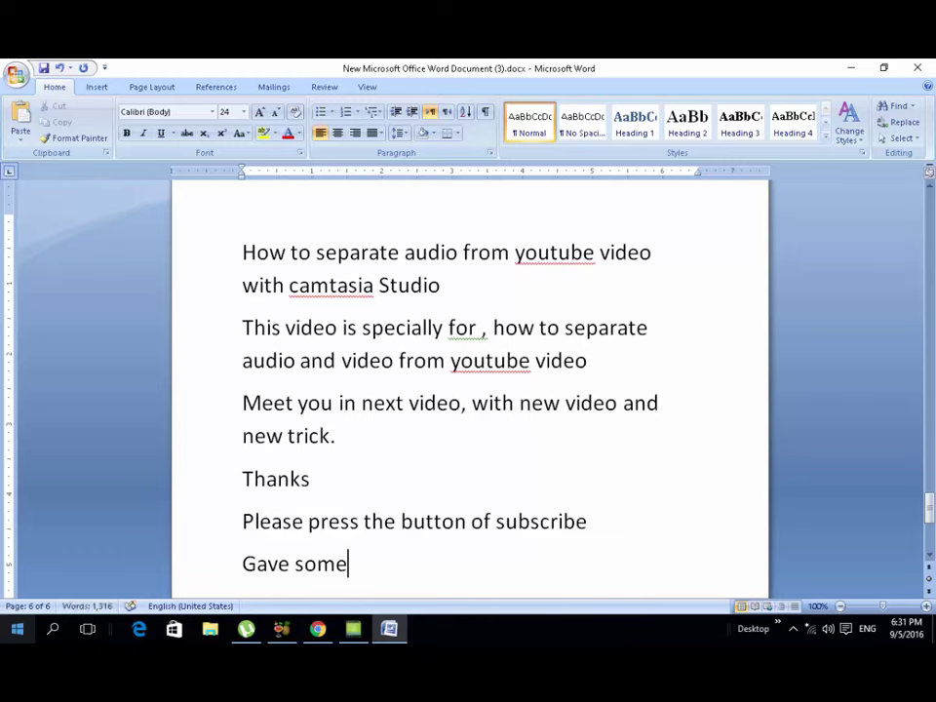
type(" te")
key("BackSpace")
type("ax, just")
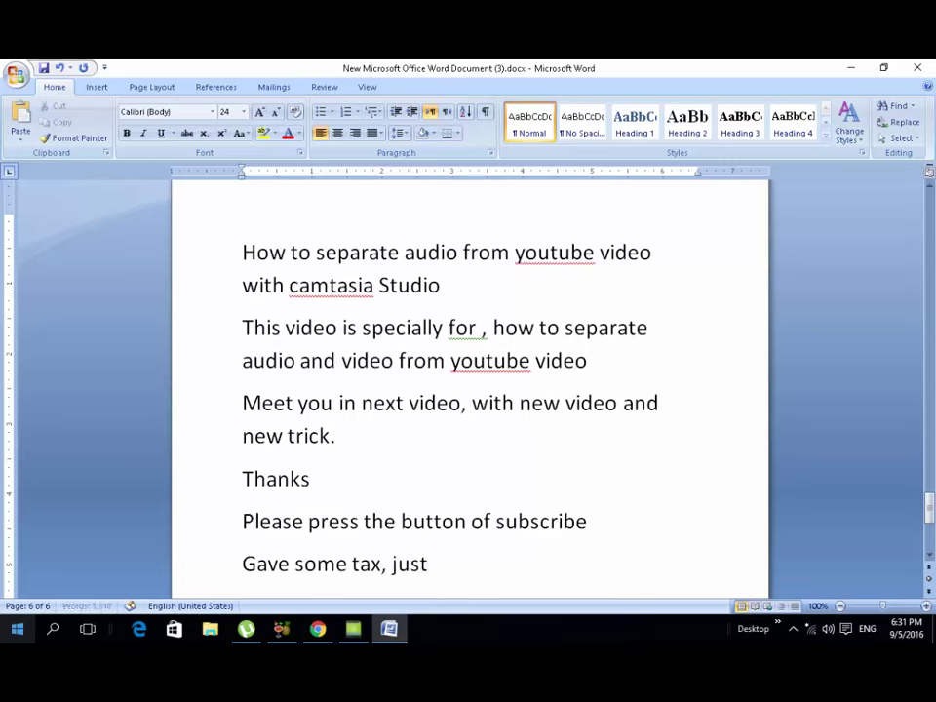
type(" press the")
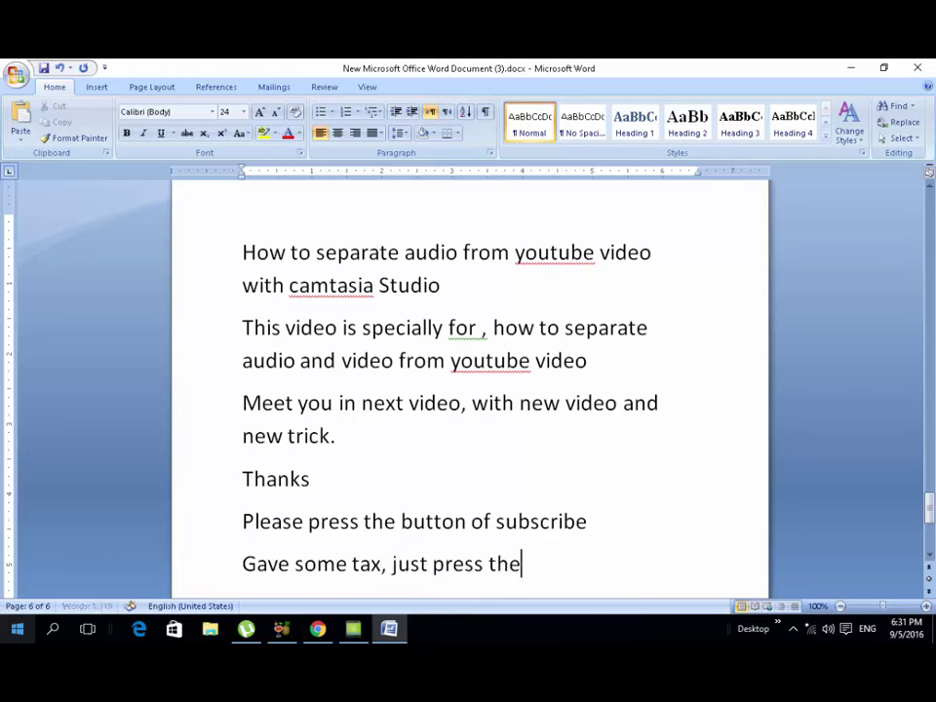
type(" butto")
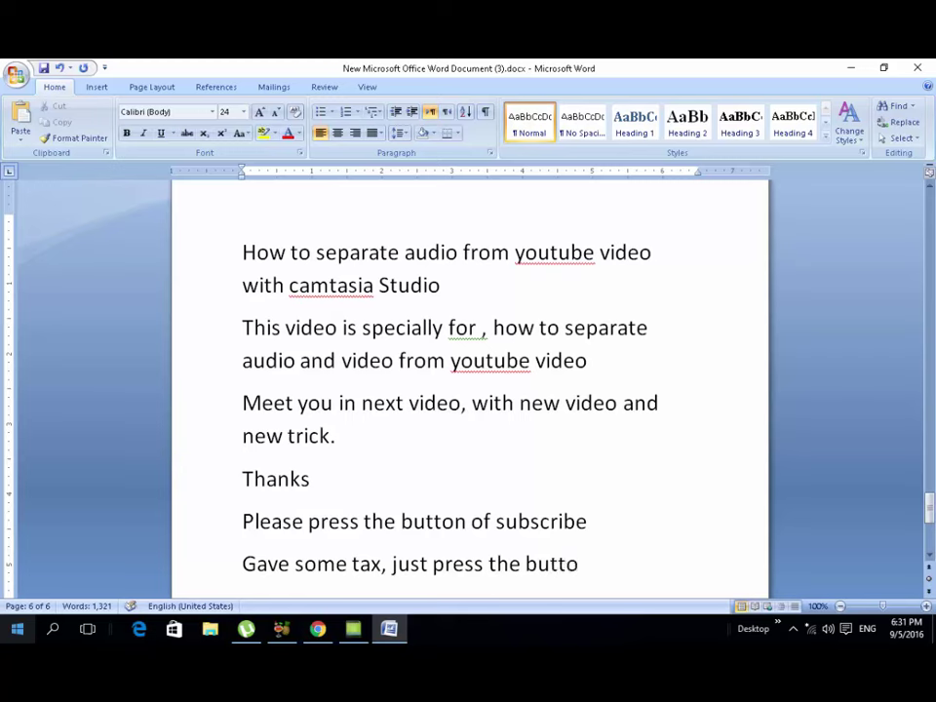
type("n subscri")
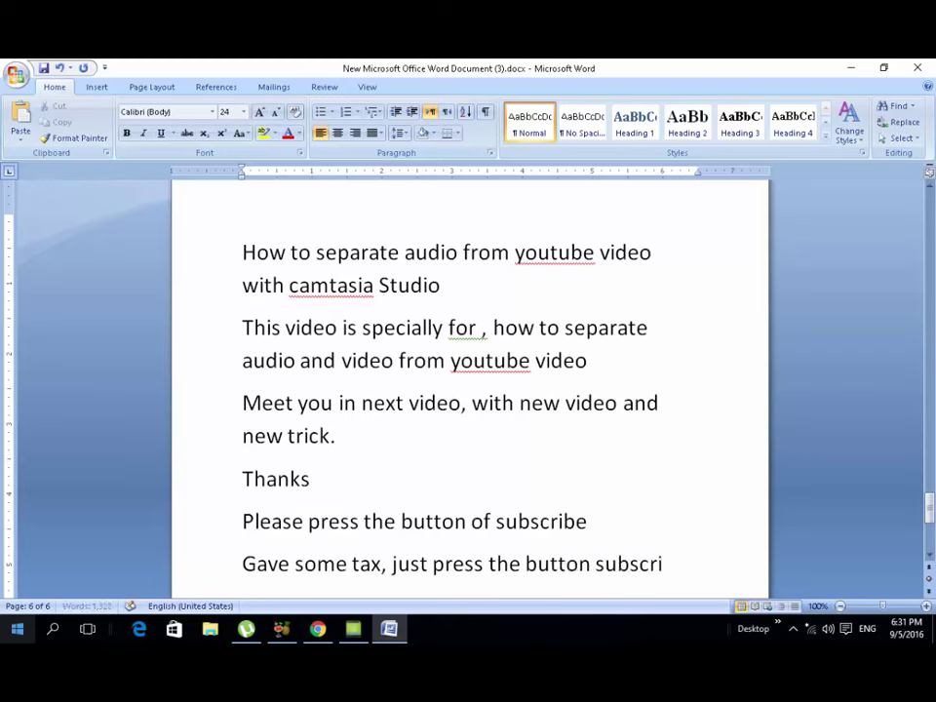
type("be")
Add the closing paragraph "Good buy" and start an empty line after it.
key("Return")
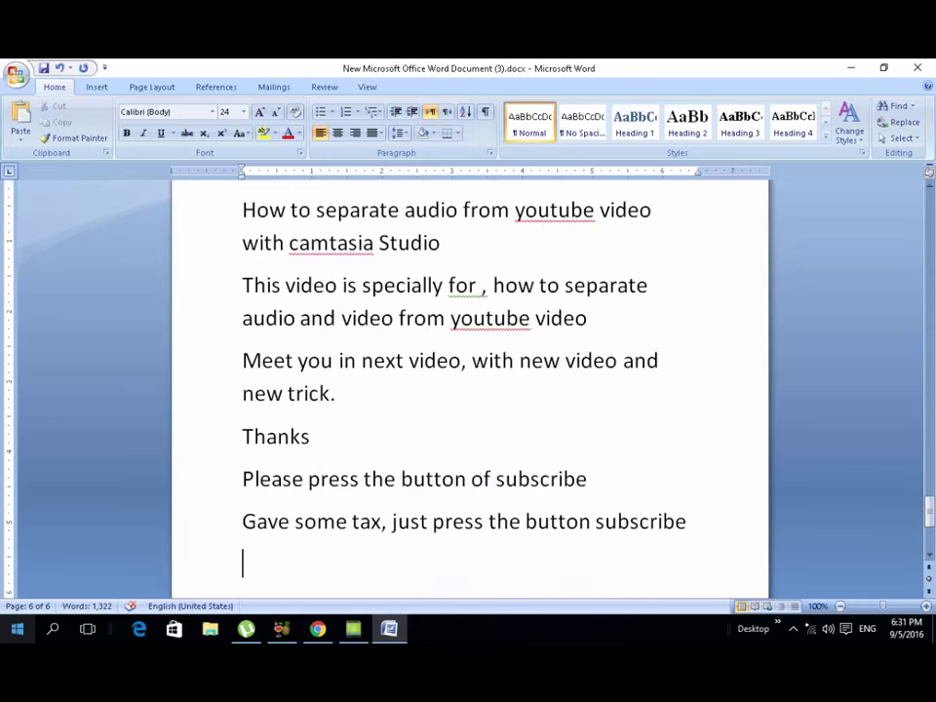
type("Good b")
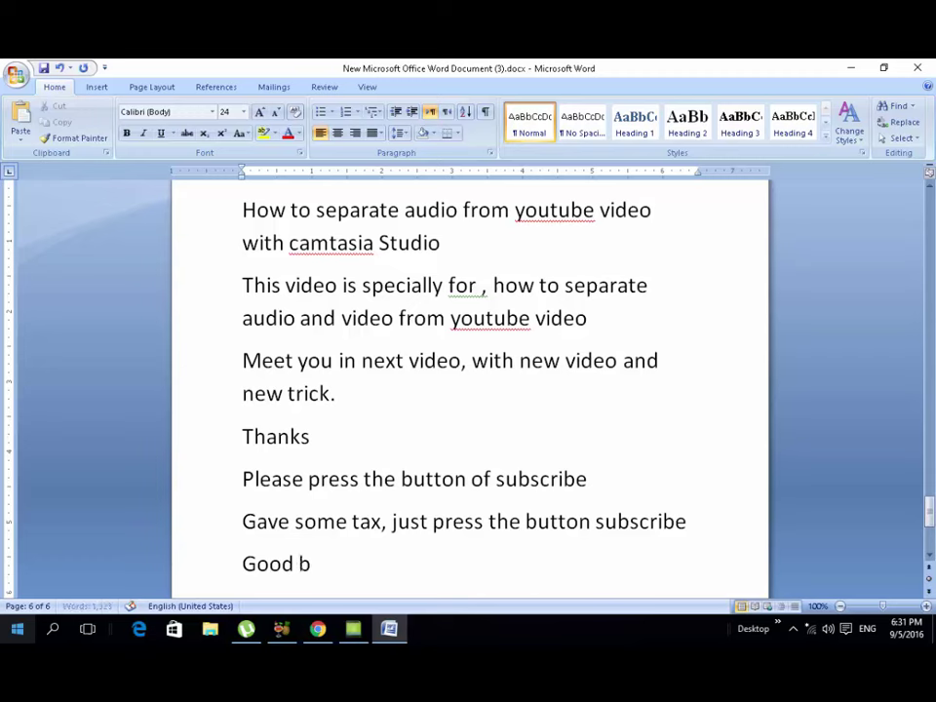
type("uy")
key("Return")
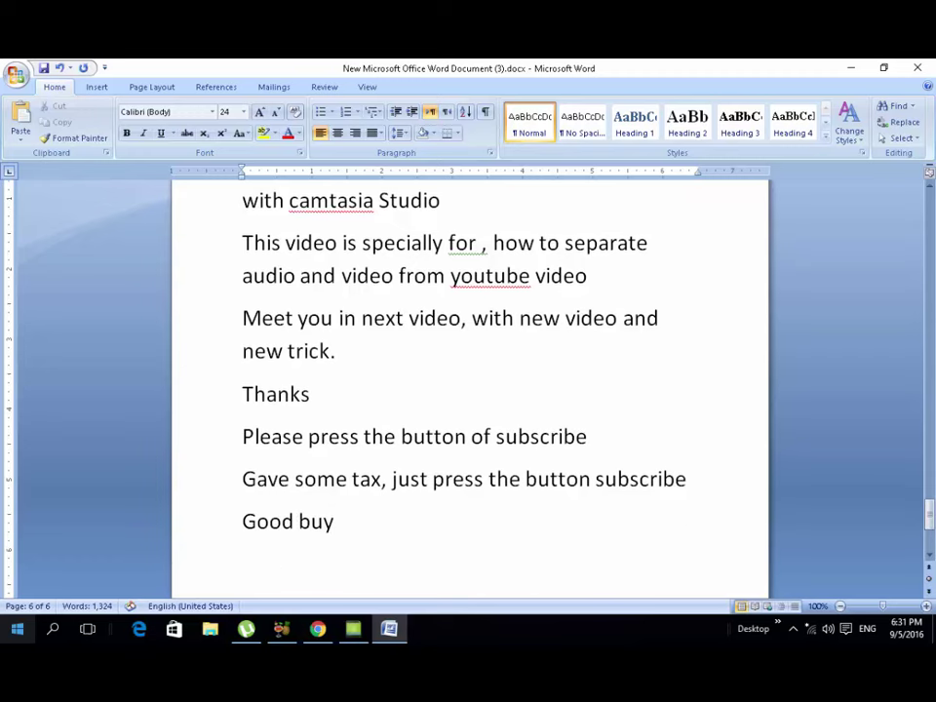